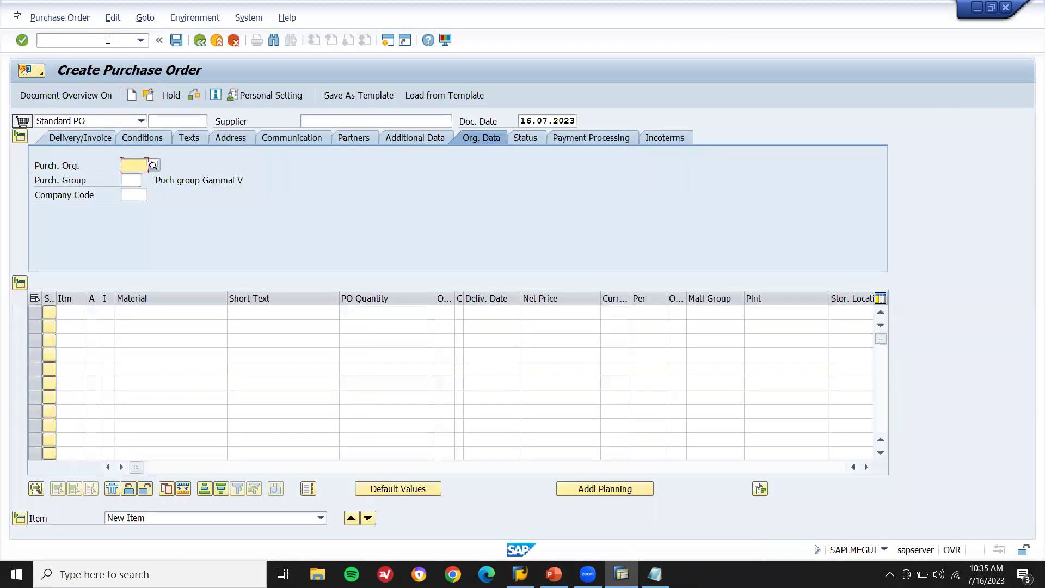
Step: Enter supplier 145, purchasing organization DF01, purchasing group 555 and company code 1711 in the standard purchase order header
{"action": "left_click", "coordinate": [316, 116]}
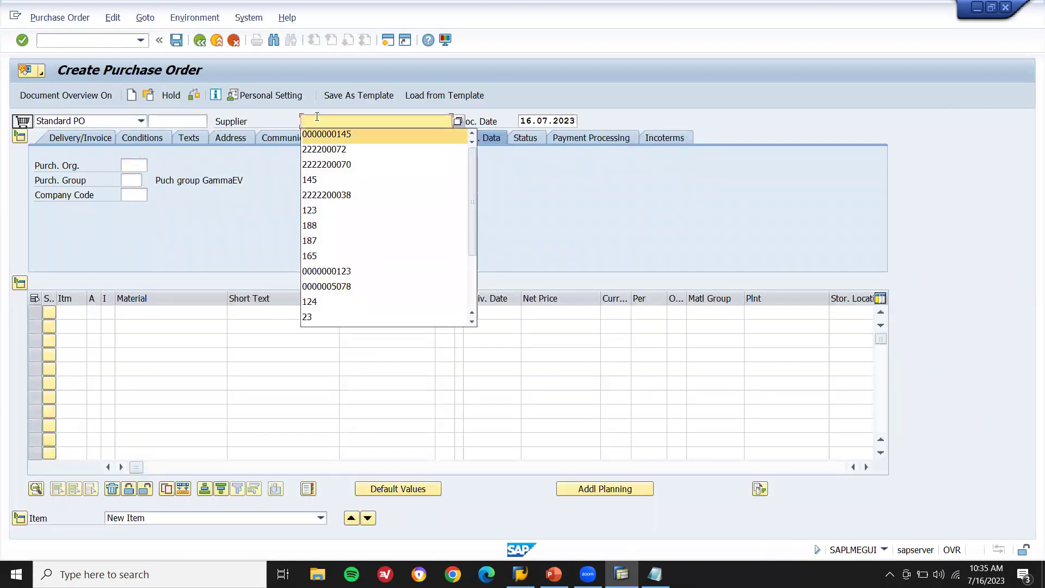
{"action": "left_click", "coordinate": [318, 132]}
{"action": "key", "text": "Return"}
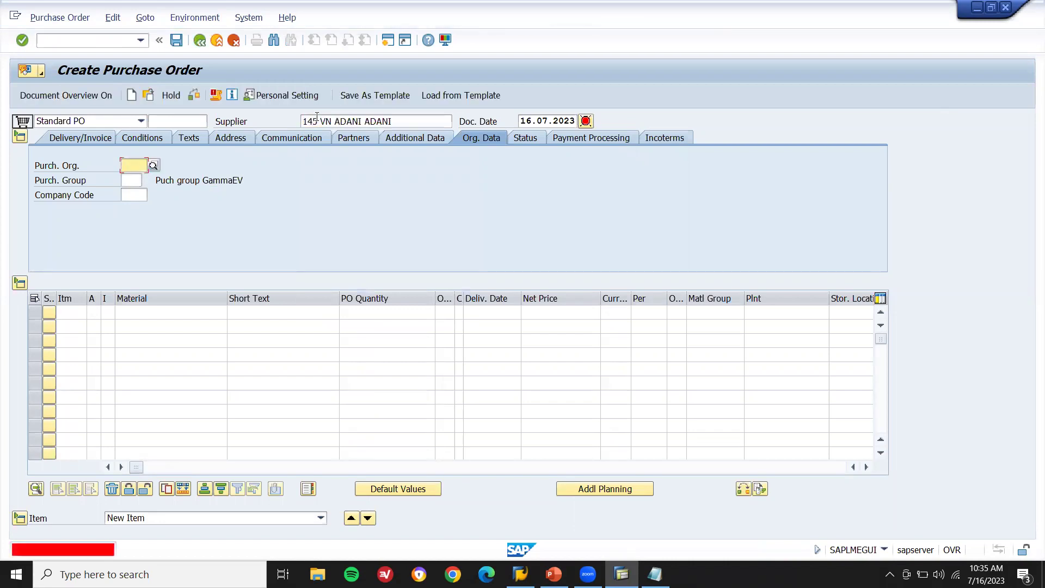
{"action": "key", "text": "Down"}
{"action": "key", "text": "Return"}
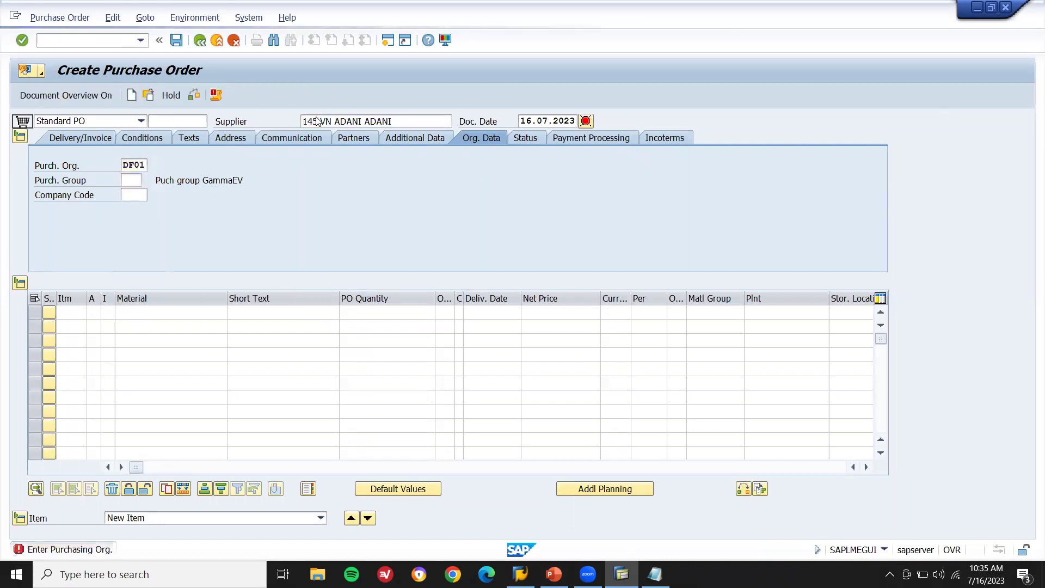
{"action": "key", "text": "Down"}
{"action": "key", "text": "Return"}
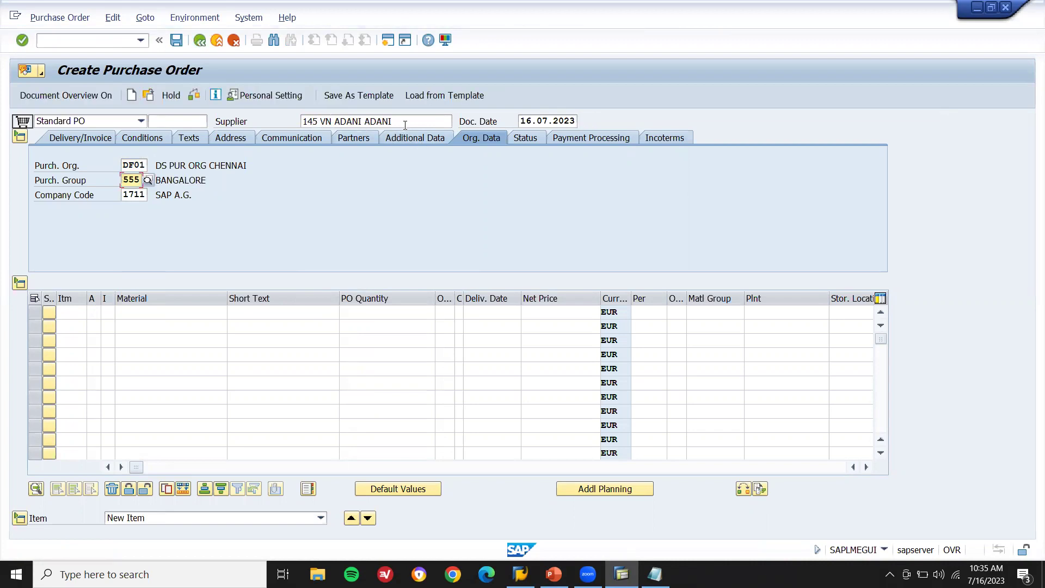
Step: Add an order item for material Z3636 with plant DF01 and a PO quantity of 1
{"action": "left_click", "coordinate": [177, 313]}
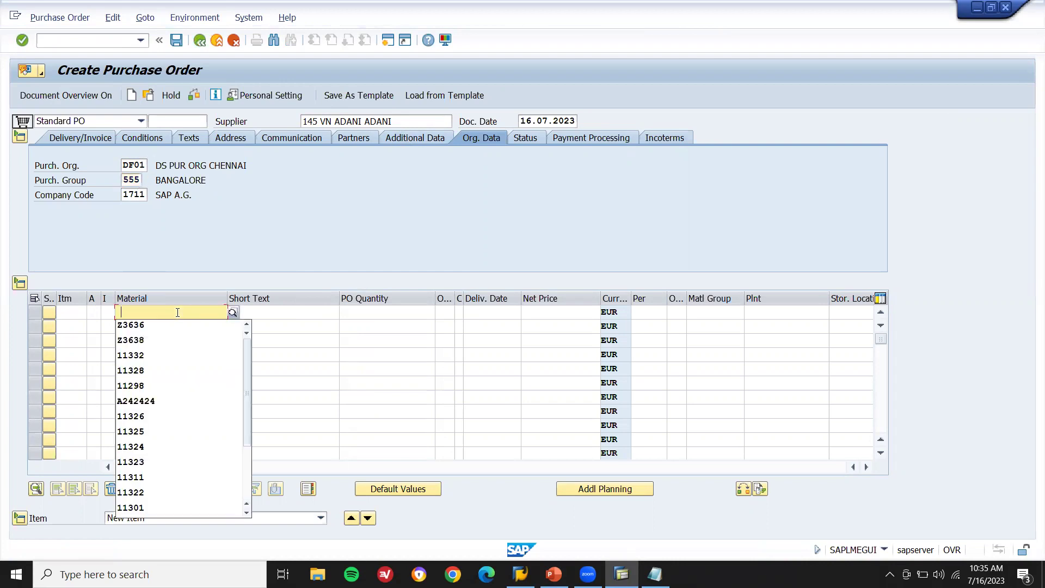
{"action": "key", "text": "Down"}
{"action": "key", "text": "Return"}
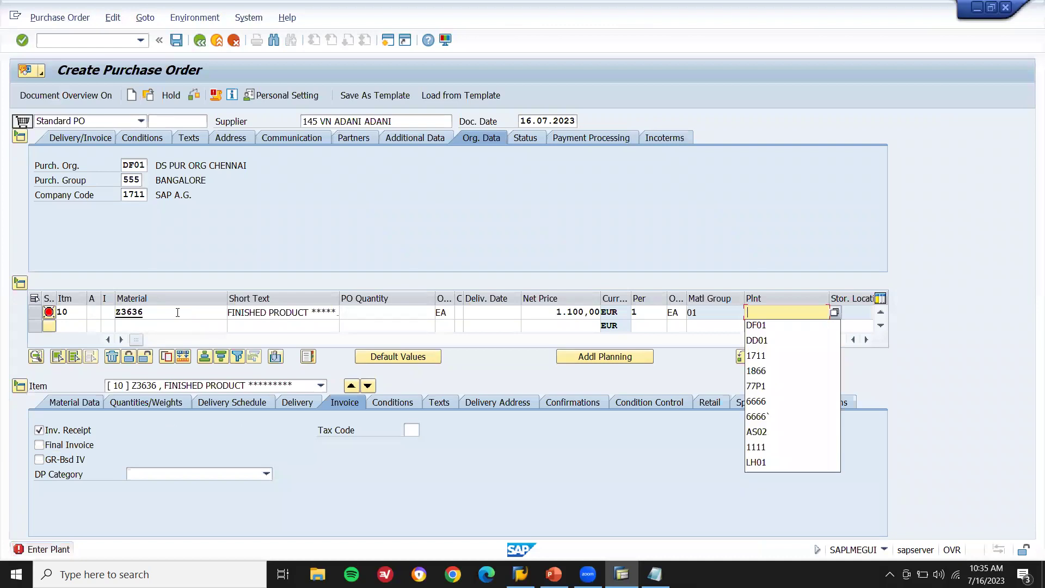
{"action": "key", "text": "Down"}
{"action": "key", "text": "Return"}
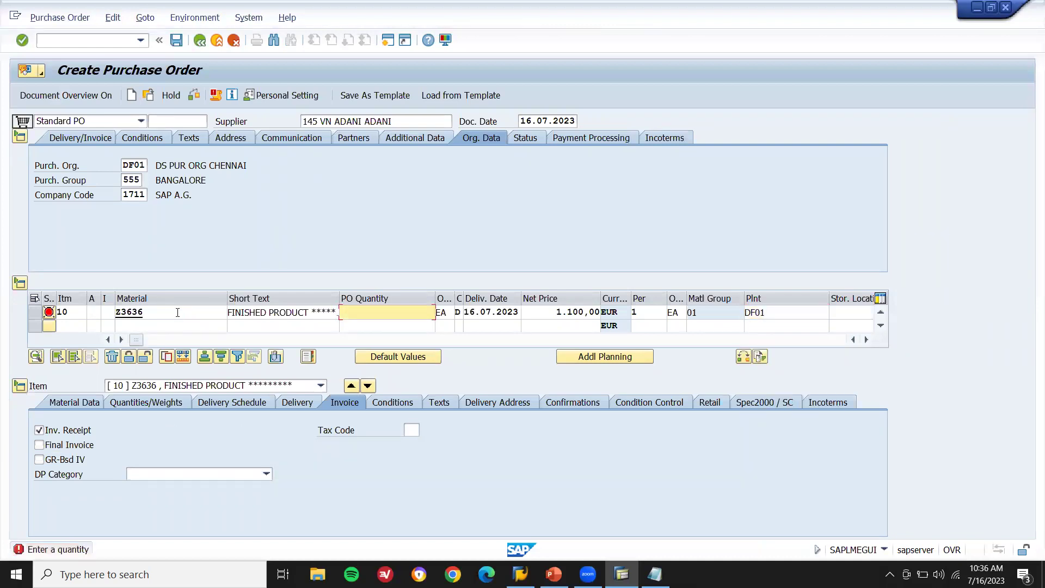
{"action": "type", "text": "1"}
{"action": "key", "text": "Return"}
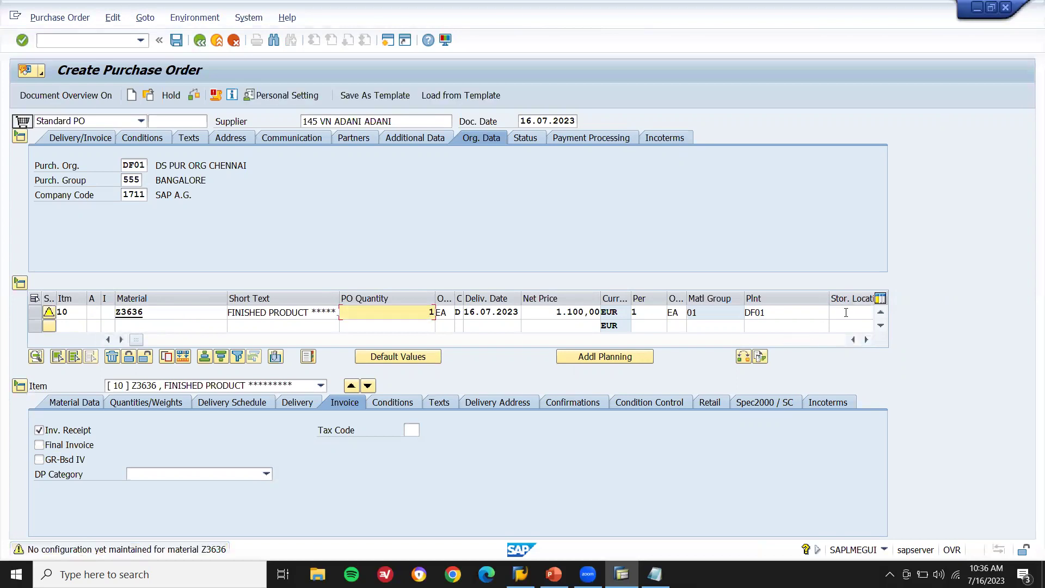
Step: Set the Z3636 item's storage location to DF01 and validate the order line
{"action": "left_click", "coordinate": [845, 312]}
{"action": "type", "text": "DF01"}
{"action": "key", "text": "Return"}
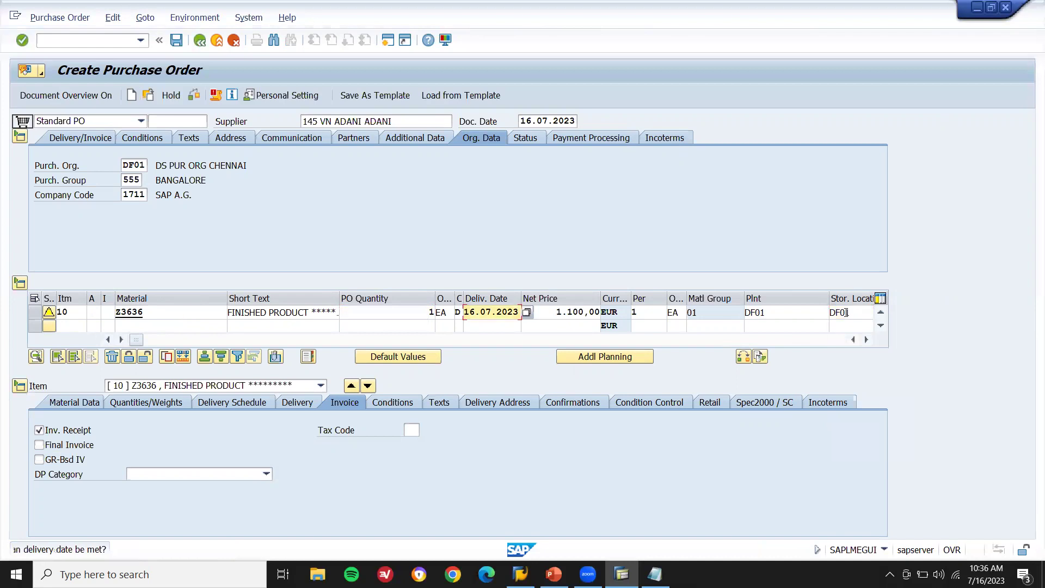
{"action": "key", "text": "Return"}
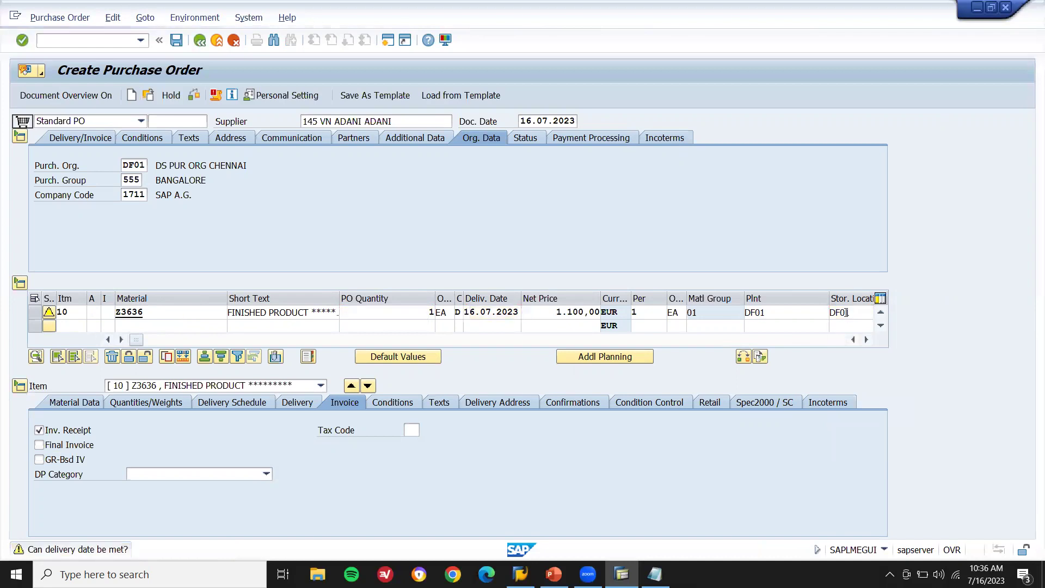
Step: Set the item's confirmation control to Inbound Delivery and save the purchase order
{"action": "left_click", "coordinate": [573, 401]}
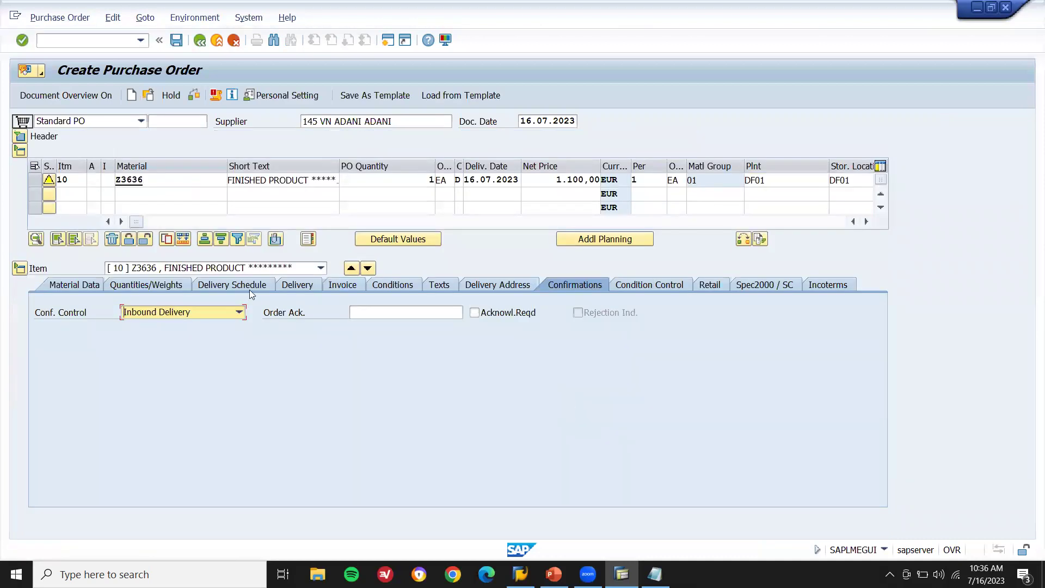
{"action": "left_click", "coordinate": [164, 315]}
{"action": "left_click", "coordinate": [165, 315]}
{"action": "left_click", "coordinate": [175, 46]}
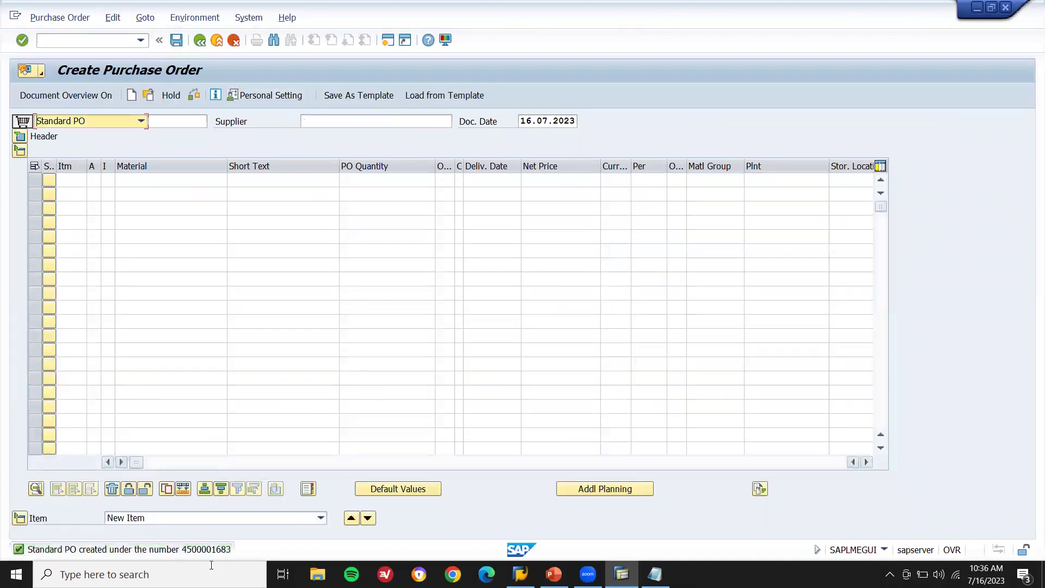
Step: Copy the new purchase order number from its message details into Notepad and delete the old number on the first line
{"action": "double_click", "coordinate": [219, 548]}
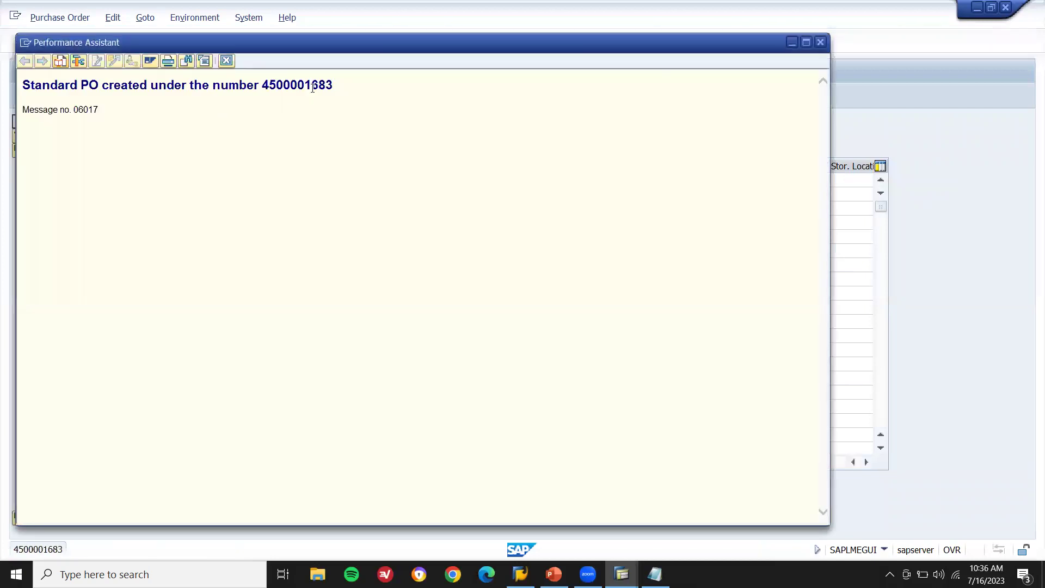
{"action": "double_click", "coordinate": [312, 86]}
{"action": "key", "text": "ctrl+c"}
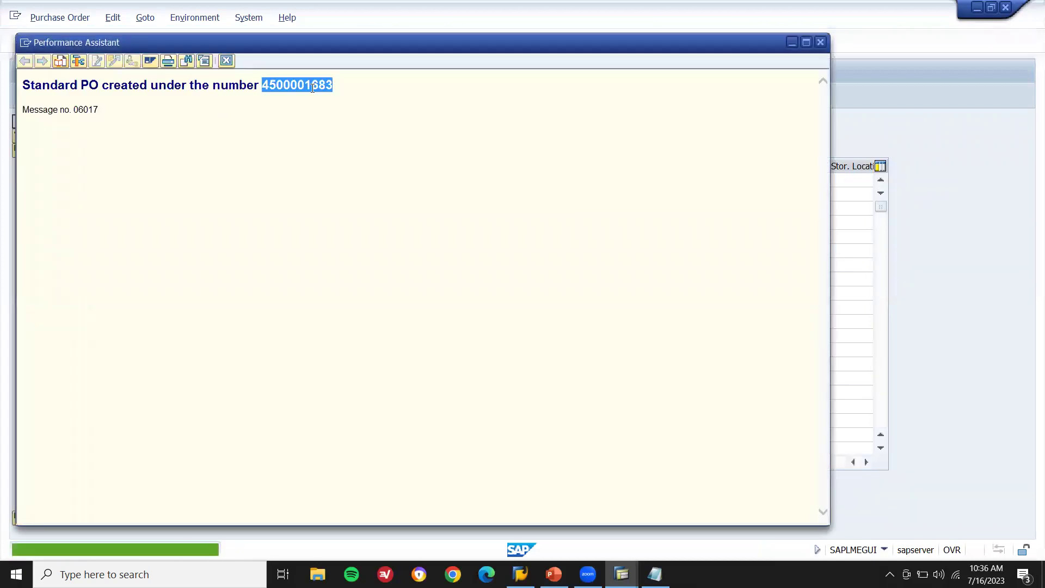
{"action": "left_click", "coordinate": [655, 573]}
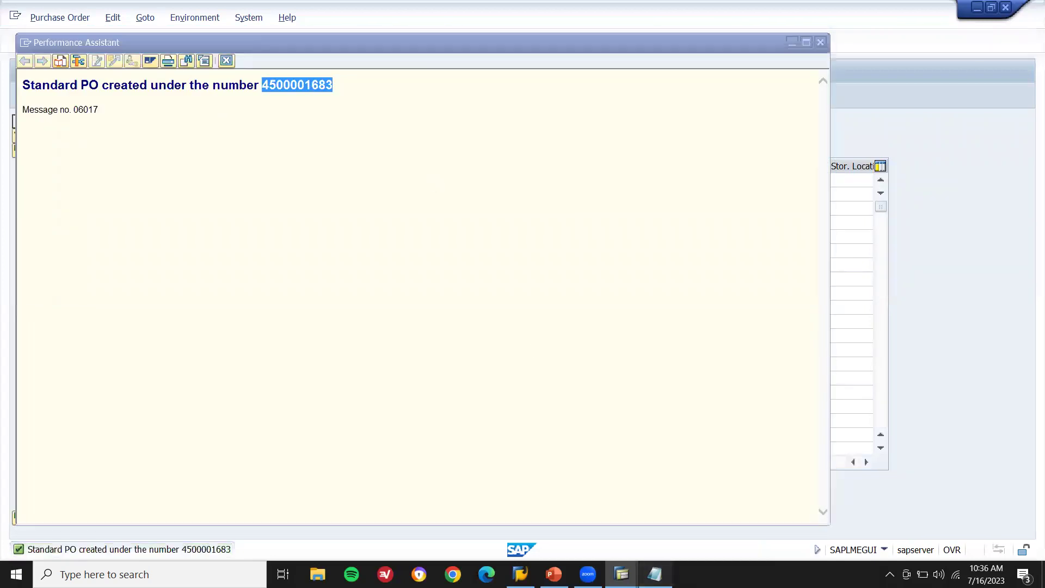
{"action": "key", "text": "Return"}
{"action": "key", "text": "Return"}
{"action": "key", "text": "ctrl+v"}
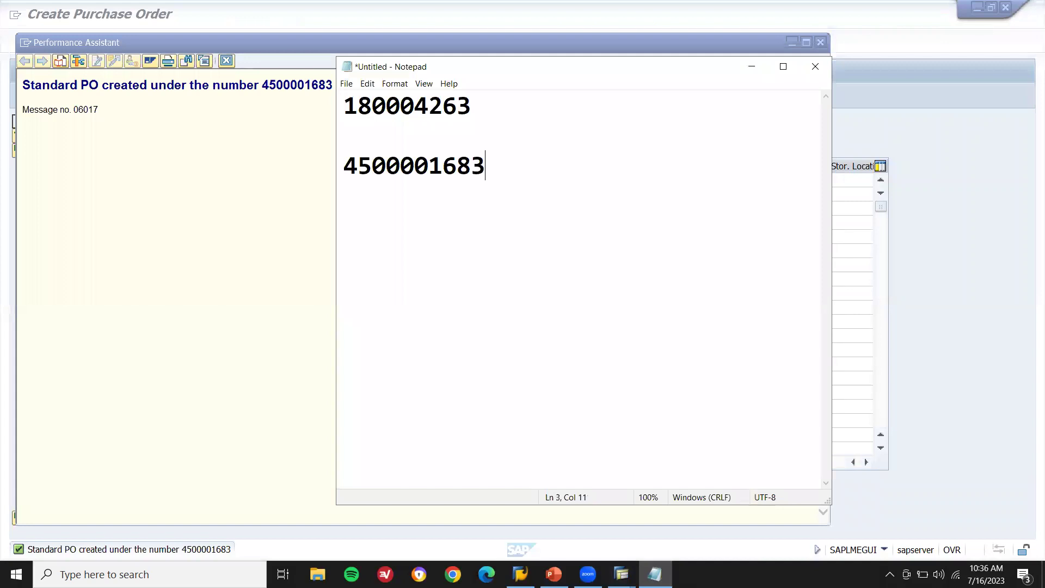
{"action": "double_click", "coordinate": [449, 115]}
{"action": "key", "text": "BackSpace"}
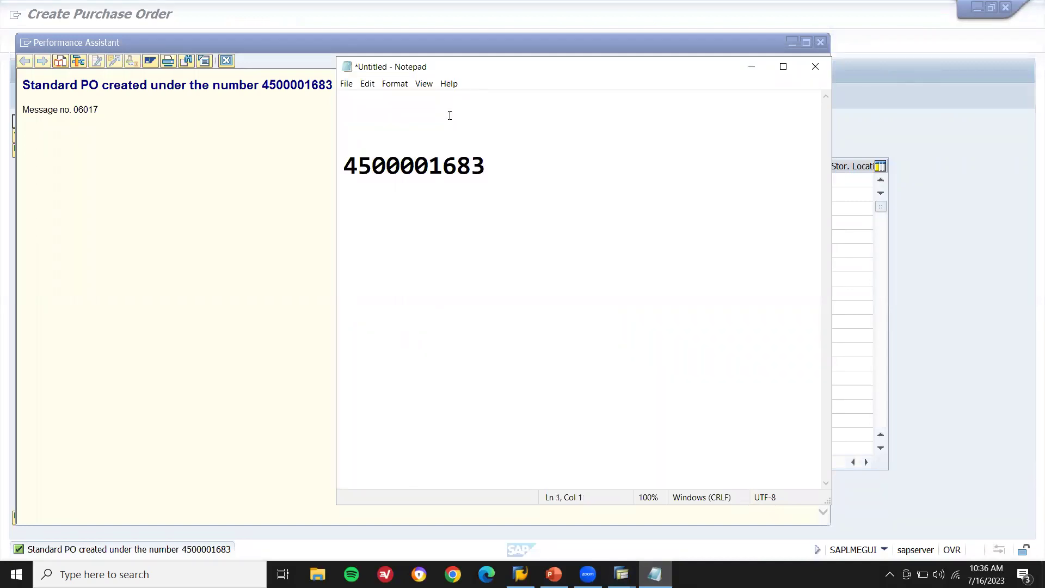
Step: Return to SAP, close the Performance Assistant window and start the Create Inbound Delivery transaction with /NVL31N
{"action": "left_click", "coordinate": [863, 137]}
{"action": "mouse_move", "coordinate": [622, 574]}
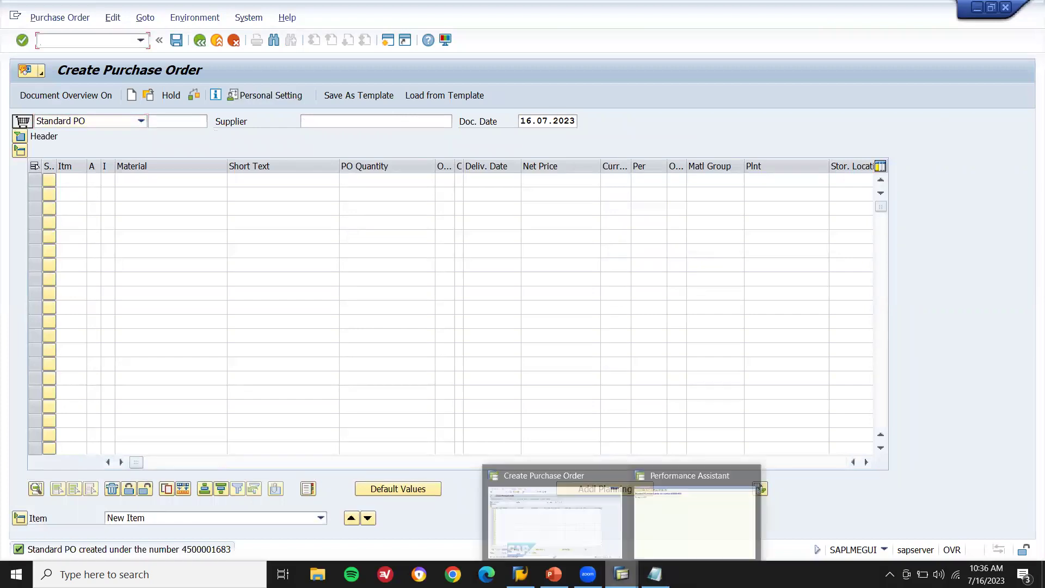
{"action": "left_click", "coordinate": [701, 526]}
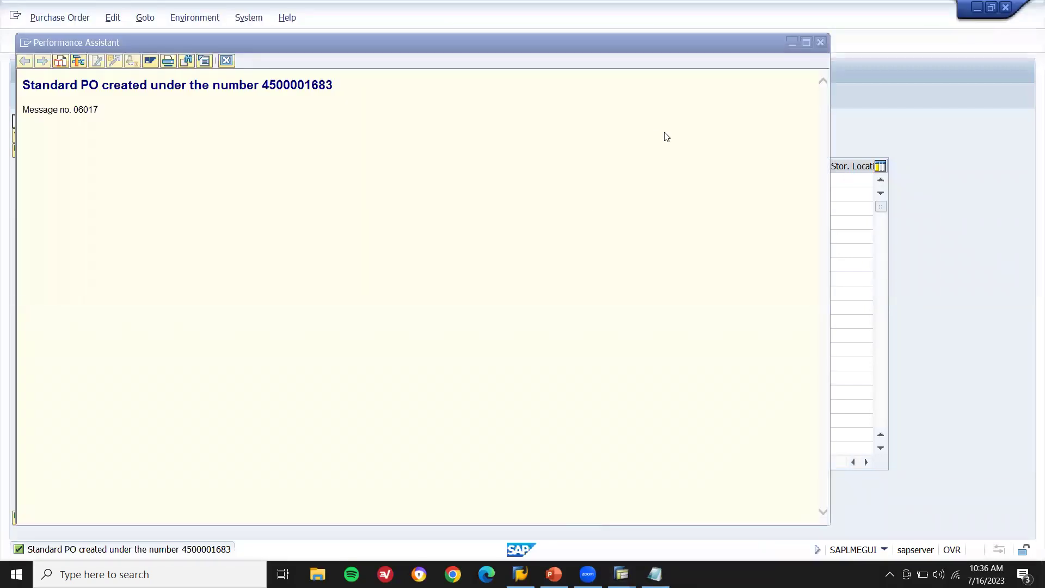
{"action": "left_click", "coordinate": [820, 42]}
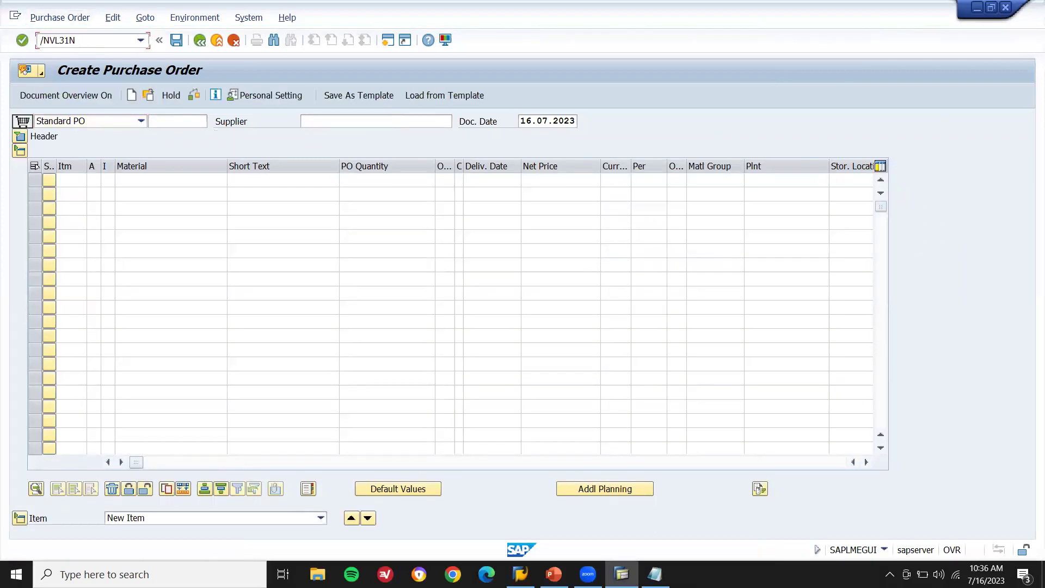
{"action": "key", "text": "shift+Left"}
{"action": "key", "text": "shift+Left"}
{"action": "key", "text": "Return"}
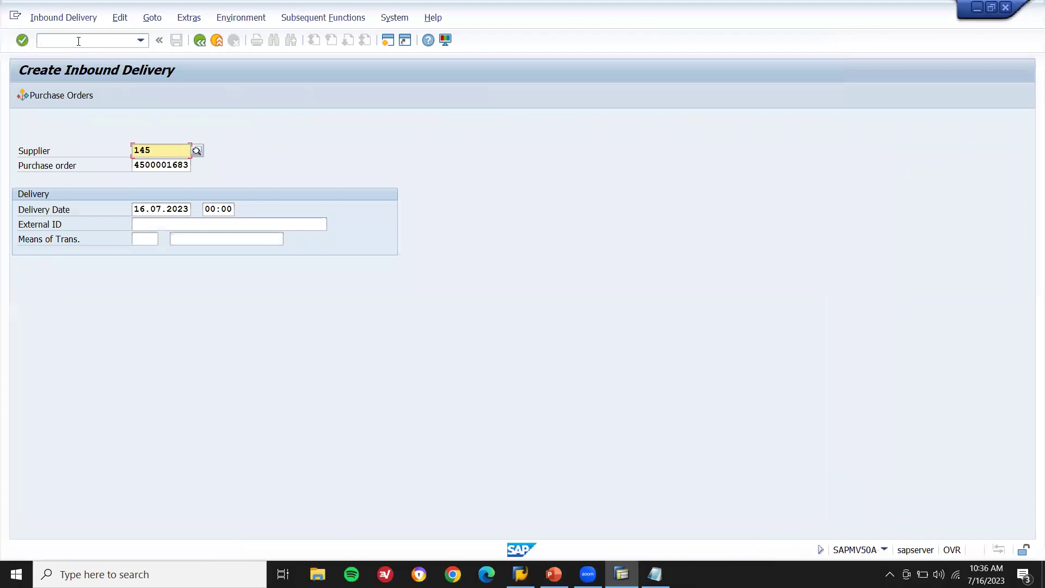
Step: Switch to Notepad and put the label PO in front of the noted purchase order number
{"action": "key", "text": "Tab"}
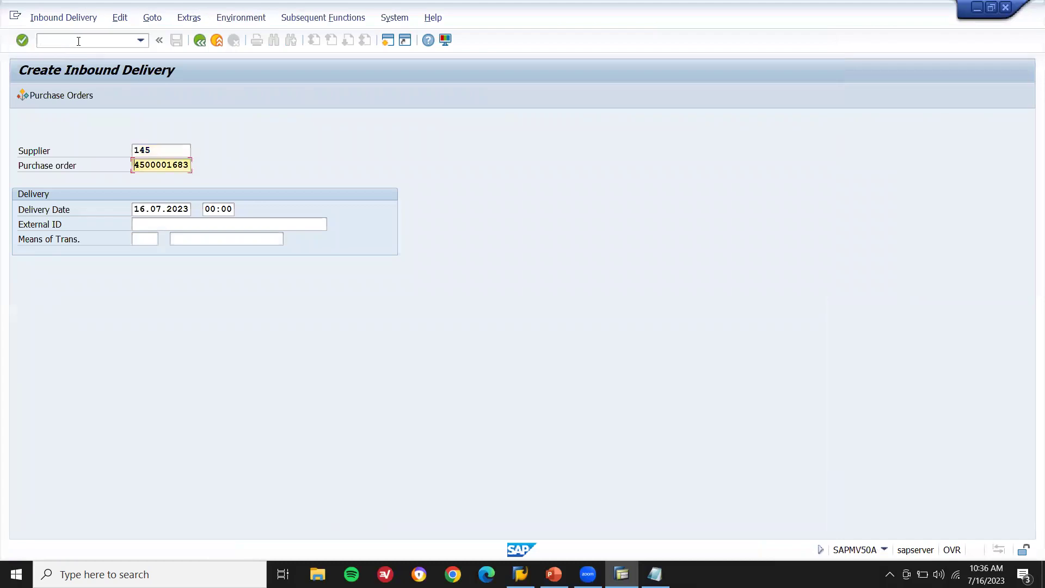
{"action": "key", "text": "alt+Tab"}
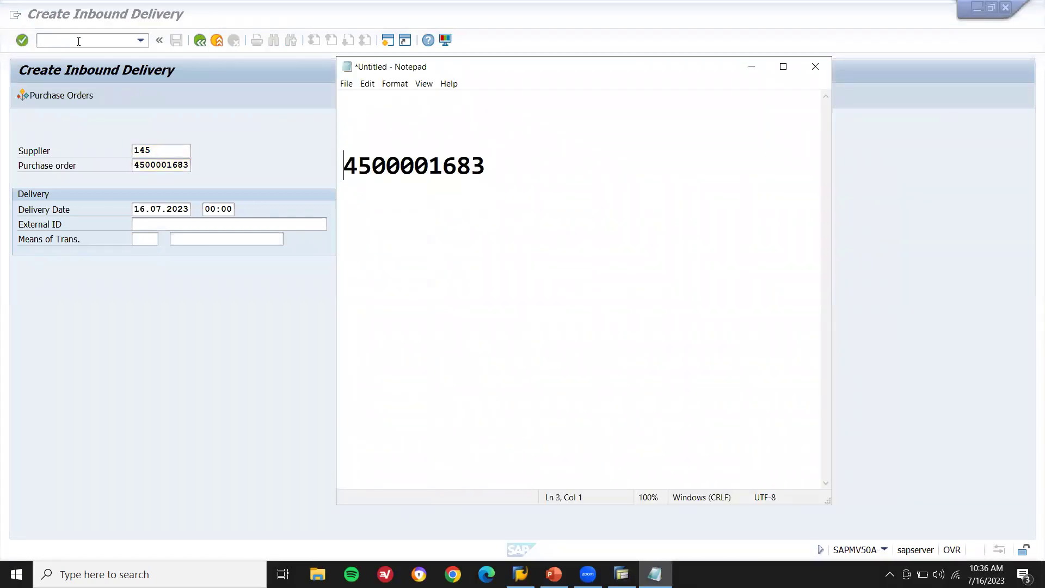
{"action": "type", "text": "PO"}
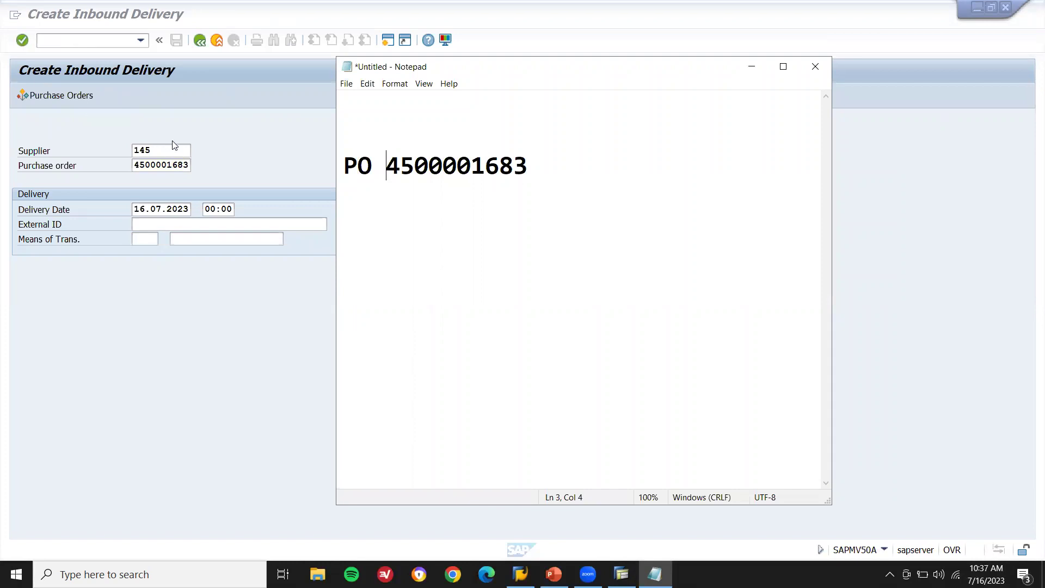
Step: Return to SAP, create the inbound delivery for the purchase order with item Z3636, and save it
{"action": "left_click", "coordinate": [172, 145]}
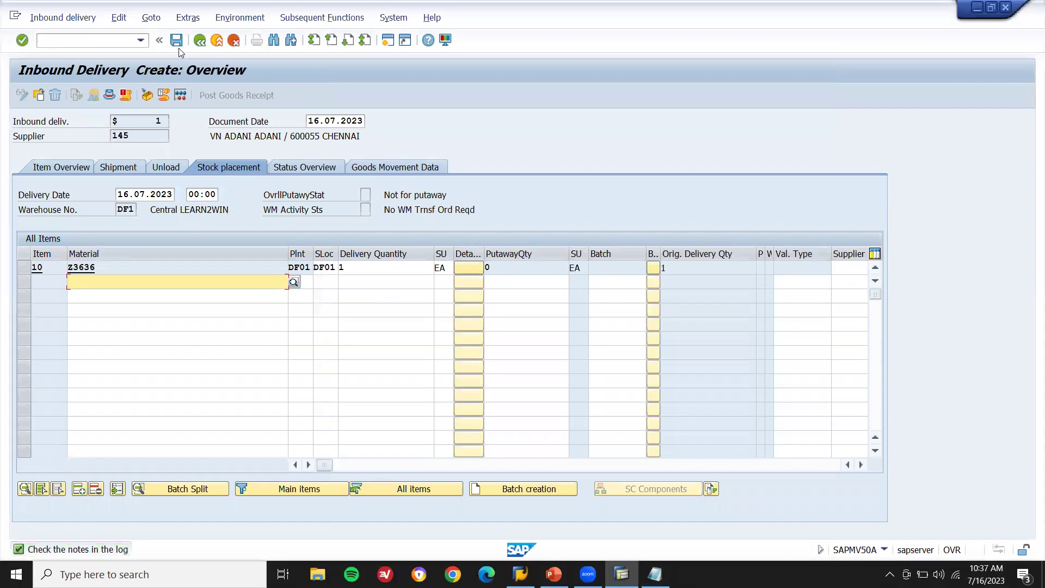
{"action": "left_click", "coordinate": [367, 272]}
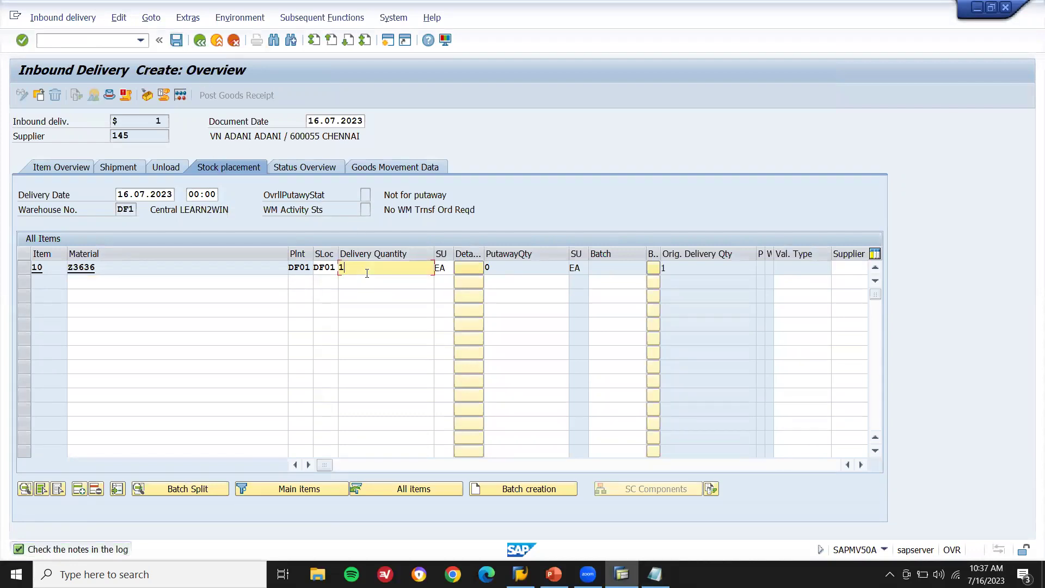
{"action": "left_click", "coordinate": [148, 276]}
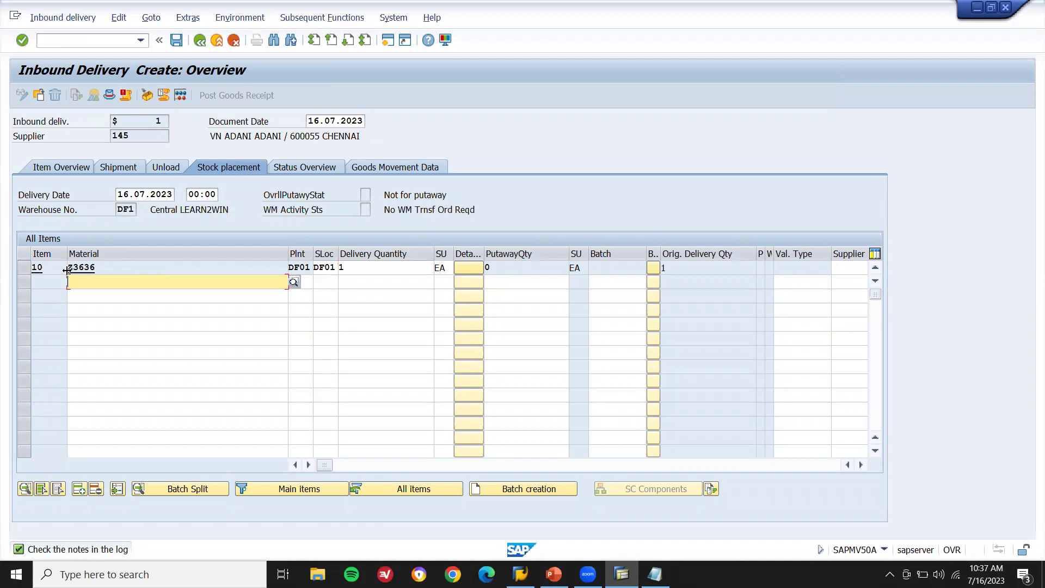
{"action": "left_click", "coordinate": [176, 40]}
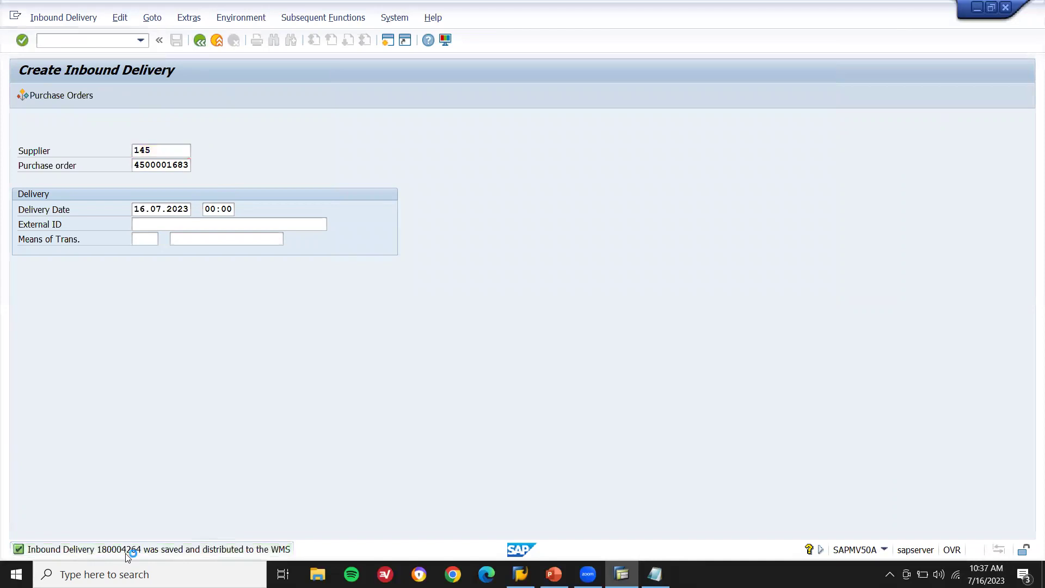
Step: Copy the inbound delivery number from its message details into a new Notepad line labelled IBD
{"action": "double_click", "coordinate": [127, 550]}
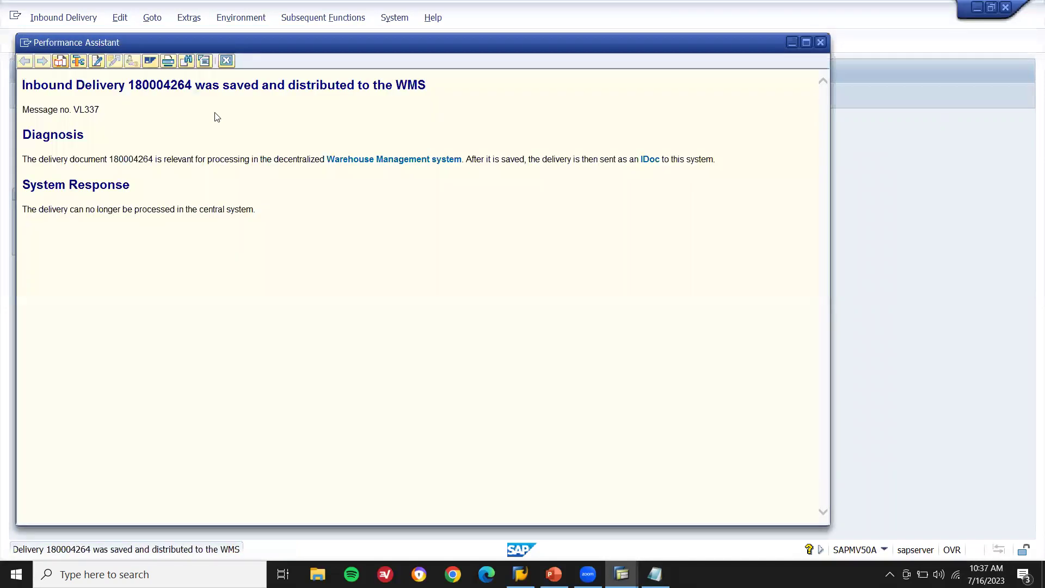
{"action": "double_click", "coordinate": [181, 88]}
{"action": "key", "text": "ctrl+c"}
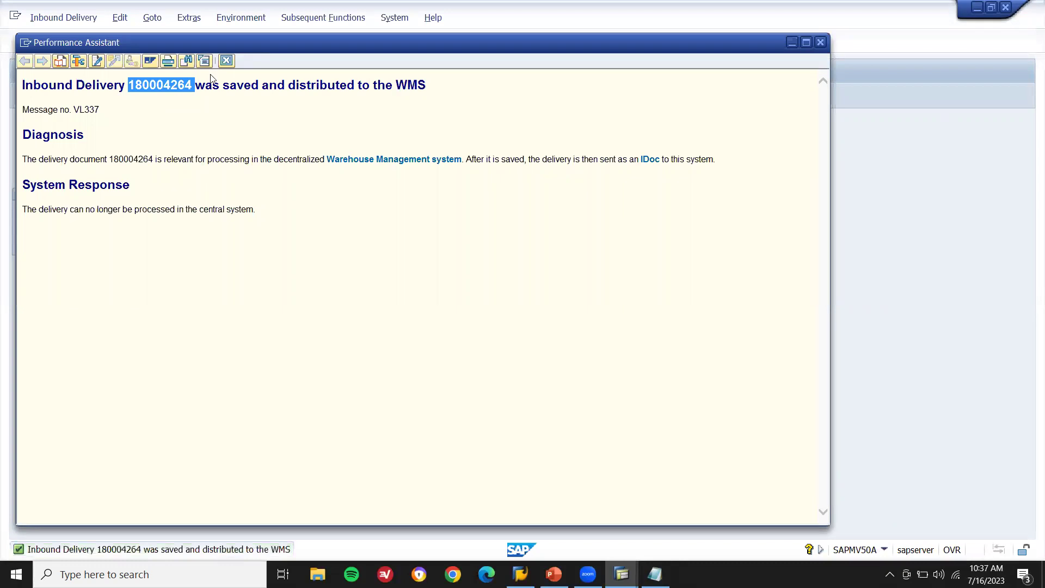
{"action": "key", "text": "Escape"}
{"action": "key", "text": "alt+Tab"}
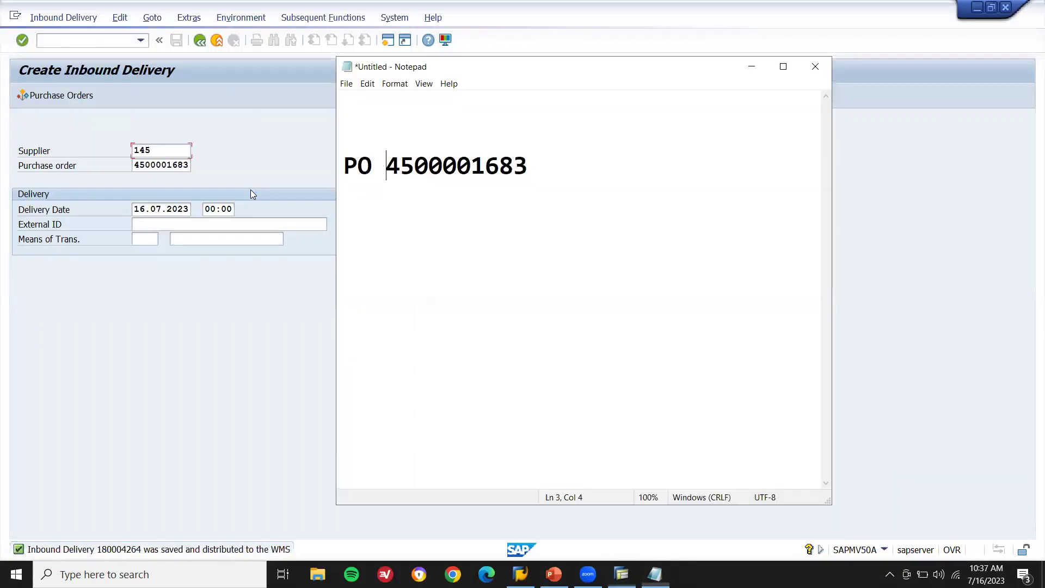
{"action": "left_click", "coordinate": [541, 167]}
{"action": "key", "text": "Return"}
{"action": "type", "text": "IBD"}
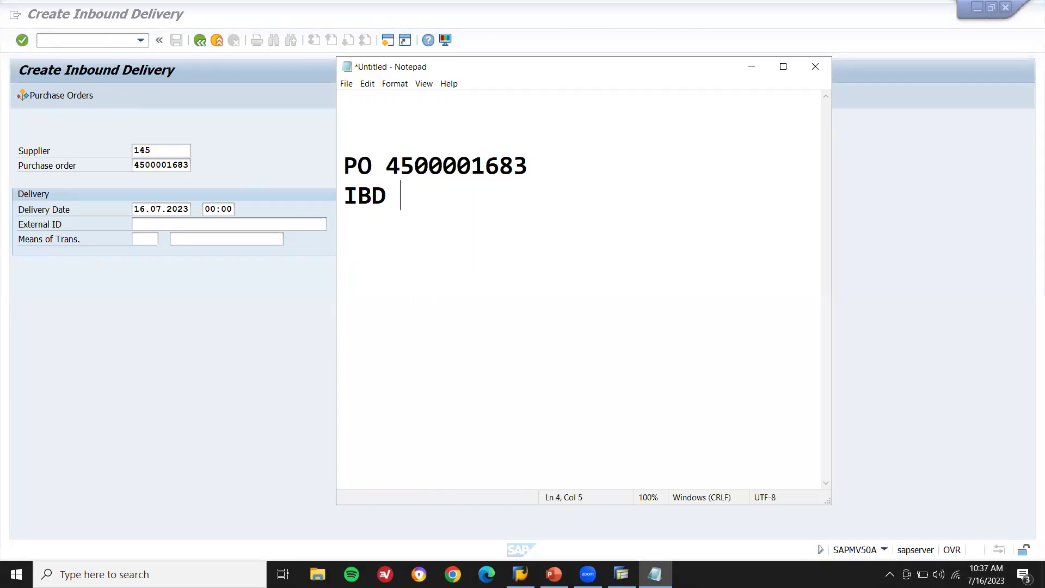
{"action": "key", "text": "ctrl+v"}
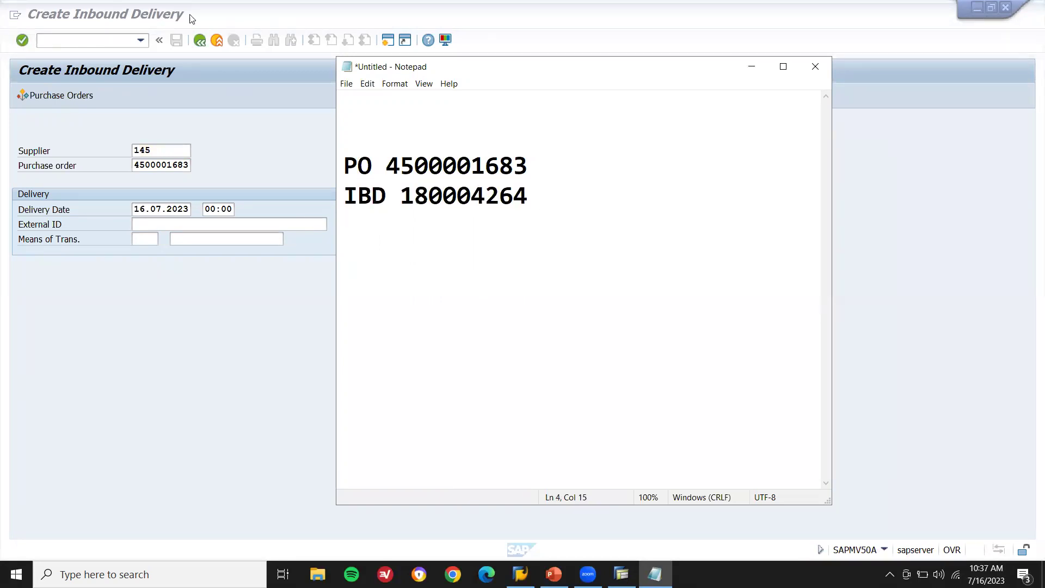
Step: Switch back to SAP and leave the inbound delivery transaction for the SAP Easy Access menu
{"action": "left_click", "coordinate": [156, 48]}
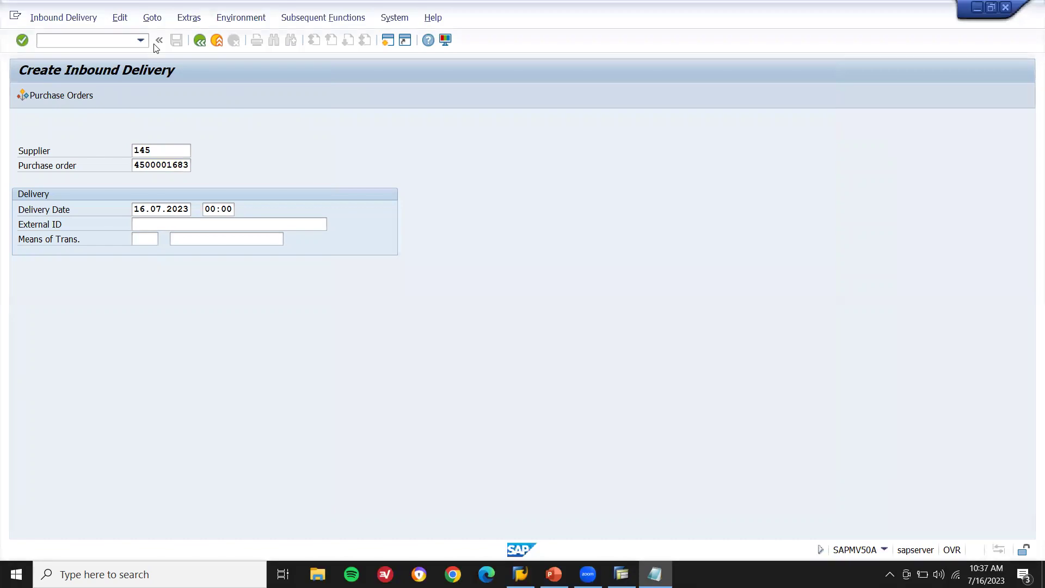
{"action": "key", "text": "shift+F3"}
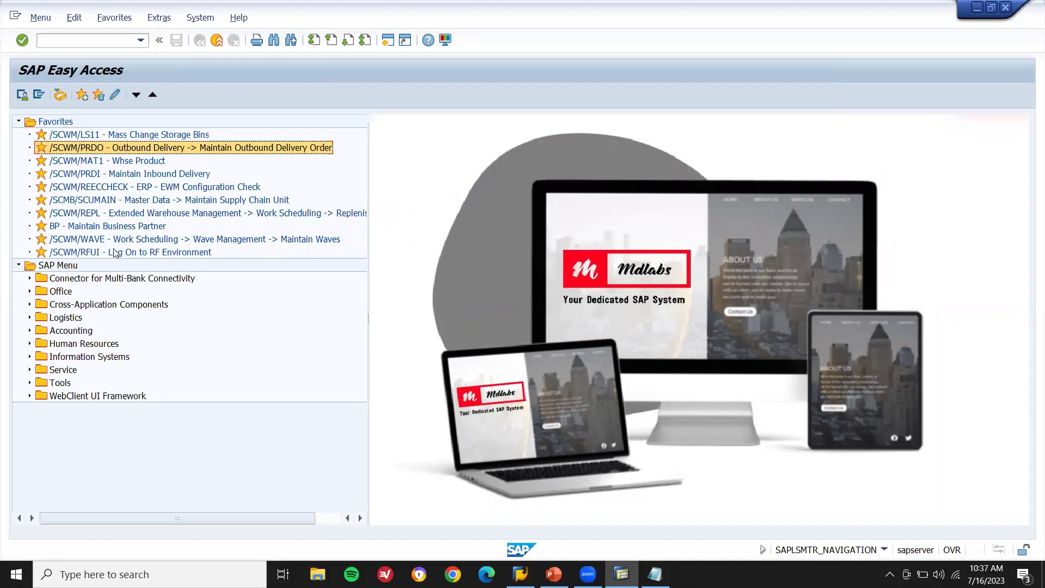
Step: Open the Maintain Inbound Delivery transaction with /N/SCWM/PRDI and find the delivery by its copied inbound delivery number
{"action": "left_click", "coordinate": [124, 175]}
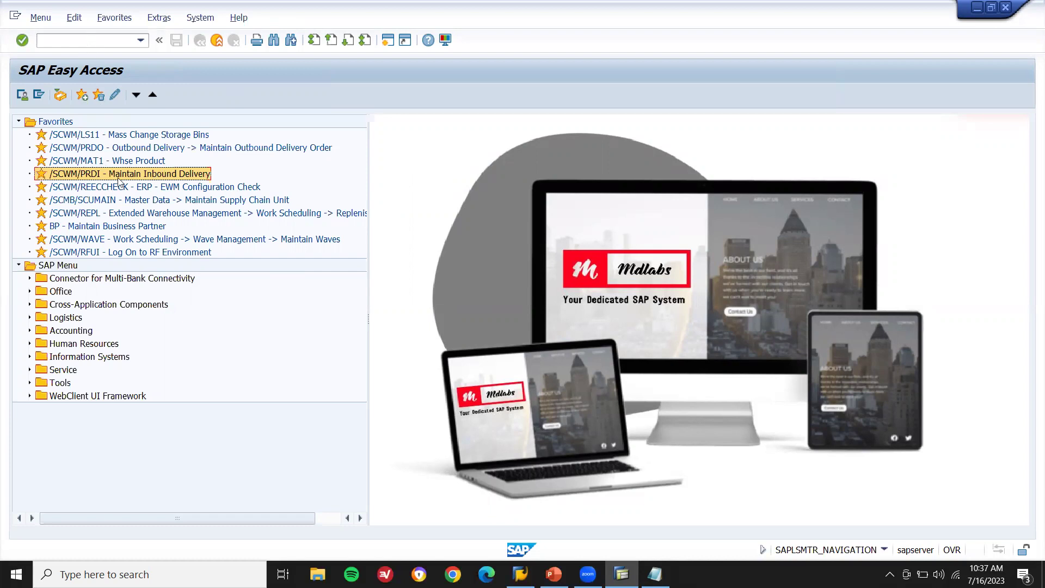
{"action": "left_click", "coordinate": [81, 43]}
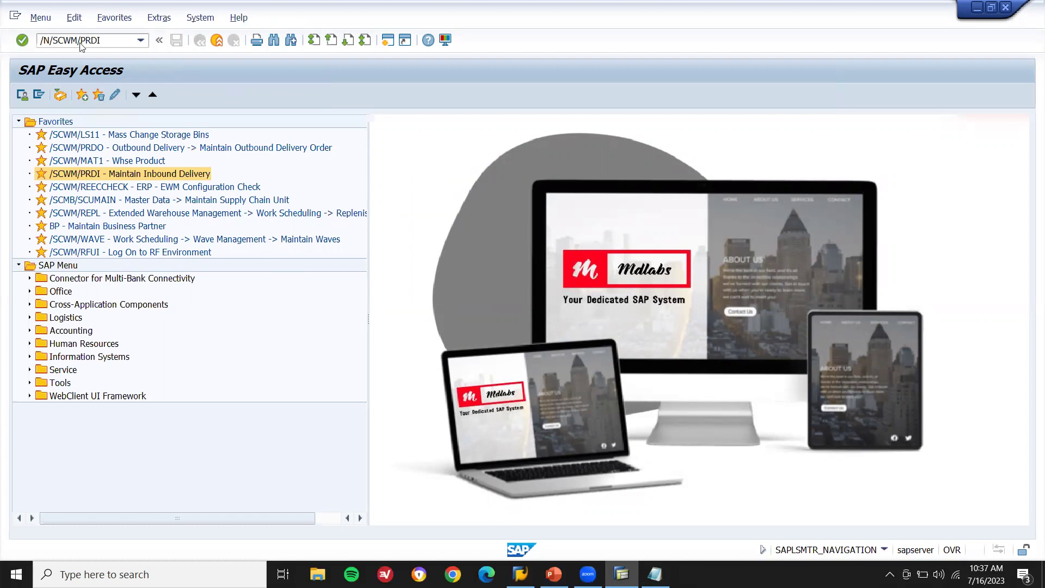
{"action": "key", "text": "Return"}
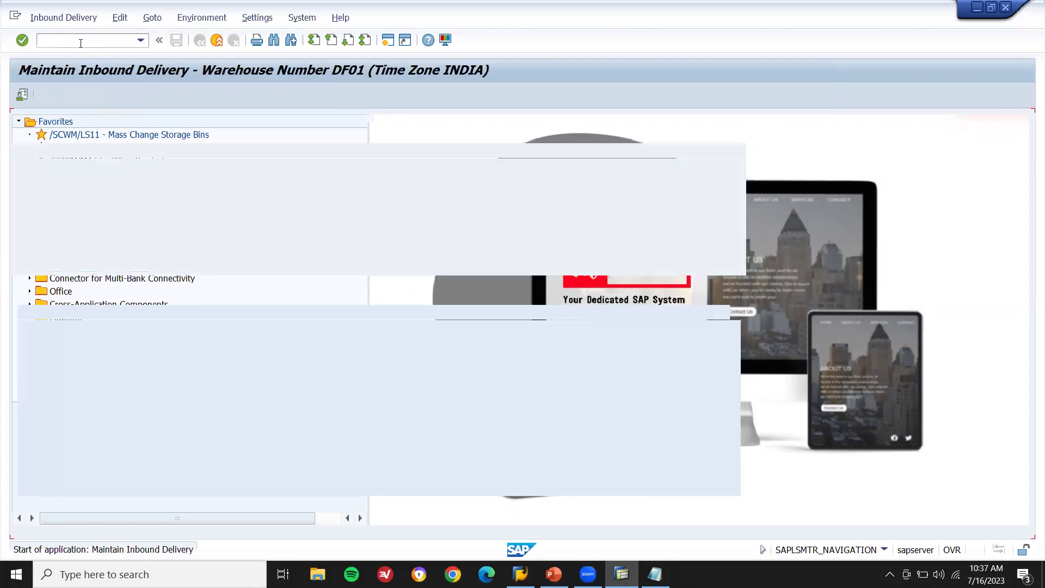
{"action": "left_click", "coordinate": [483, 119]}
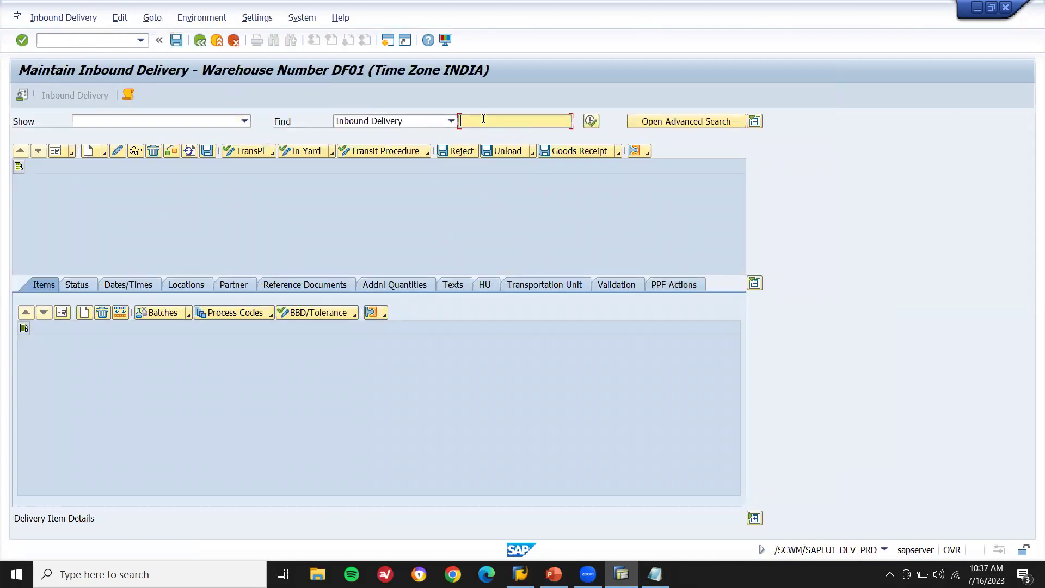
{"action": "key", "text": "ctrl+v"}
{"action": "left_click", "coordinate": [590, 121]}
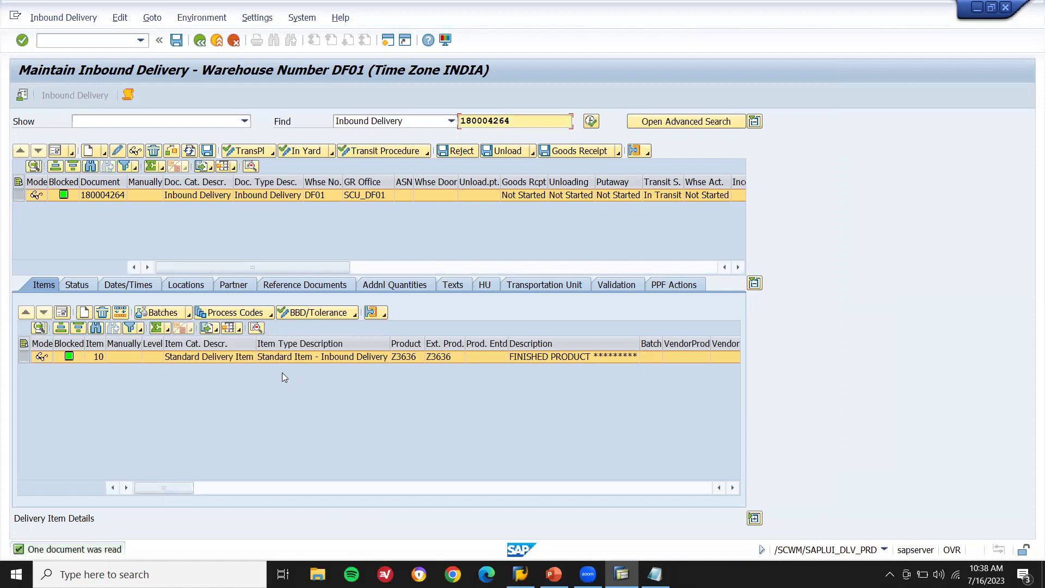
Step: Post the unloading and the goods receipt for the found inbound delivery
{"action": "left_click", "coordinate": [504, 156]}
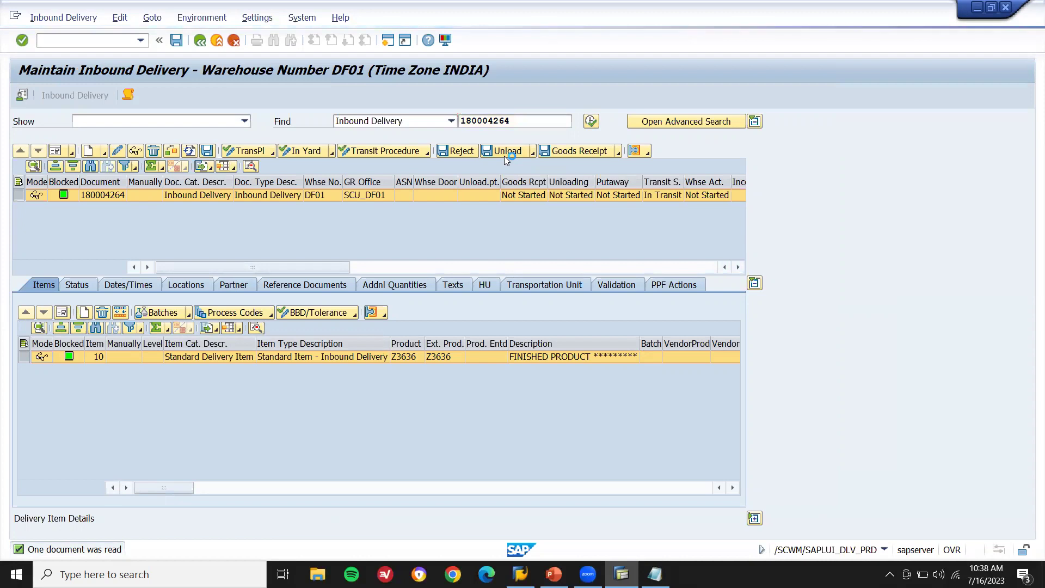
{"action": "left_click", "coordinate": [580, 151]}
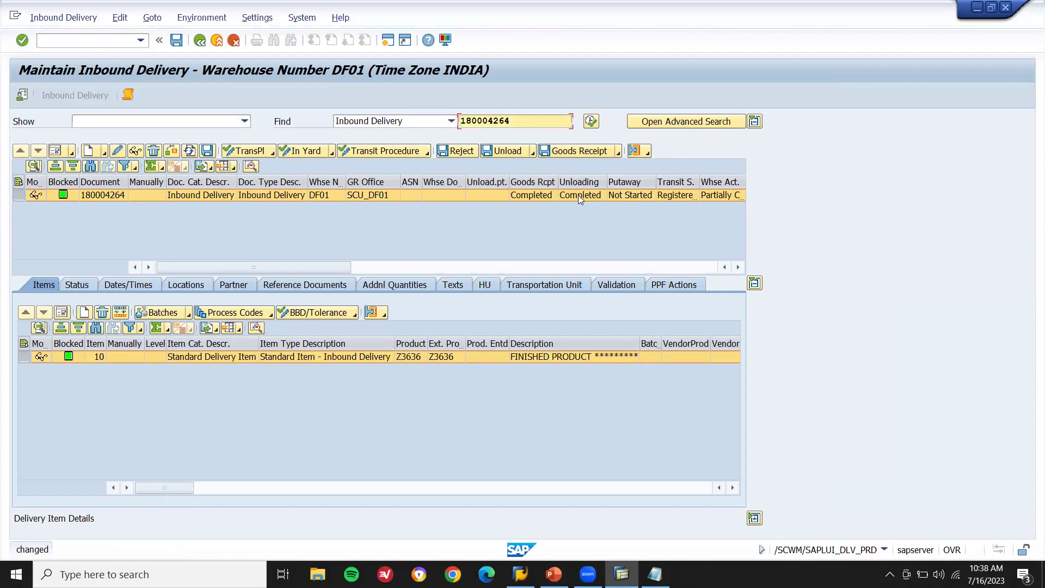
{"action": "left_click", "coordinate": [537, 198]}
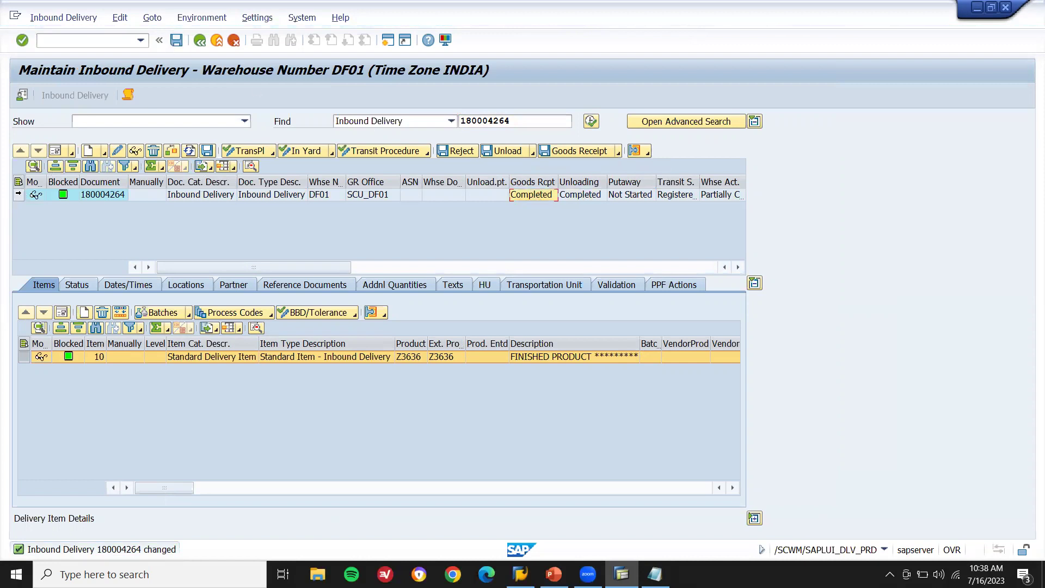
Step: Open the follow-on warehouse task function for the inbound delivery and create a putaway task for product Z3636
{"action": "left_click", "coordinate": [19, 195]}
{"action": "left_click", "coordinate": [63, 17]}
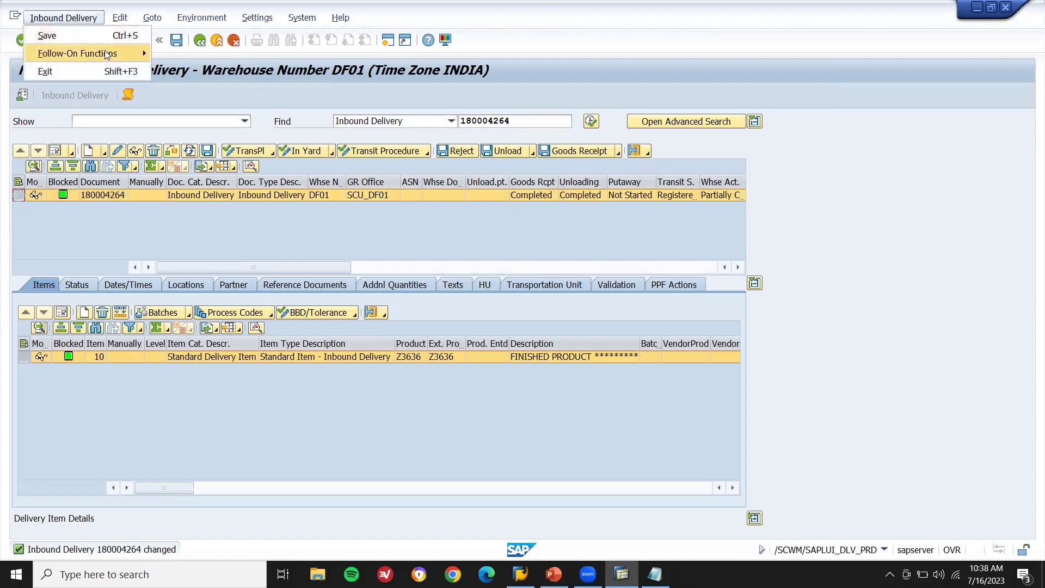
{"action": "mouse_move", "coordinate": [107, 54]}
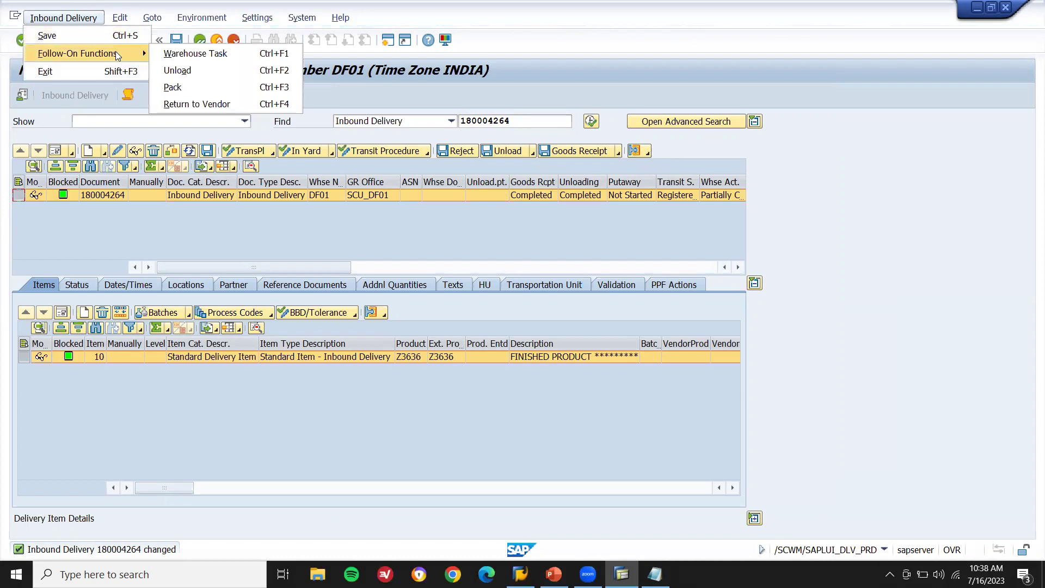
{"action": "left_click", "coordinate": [176, 54]}
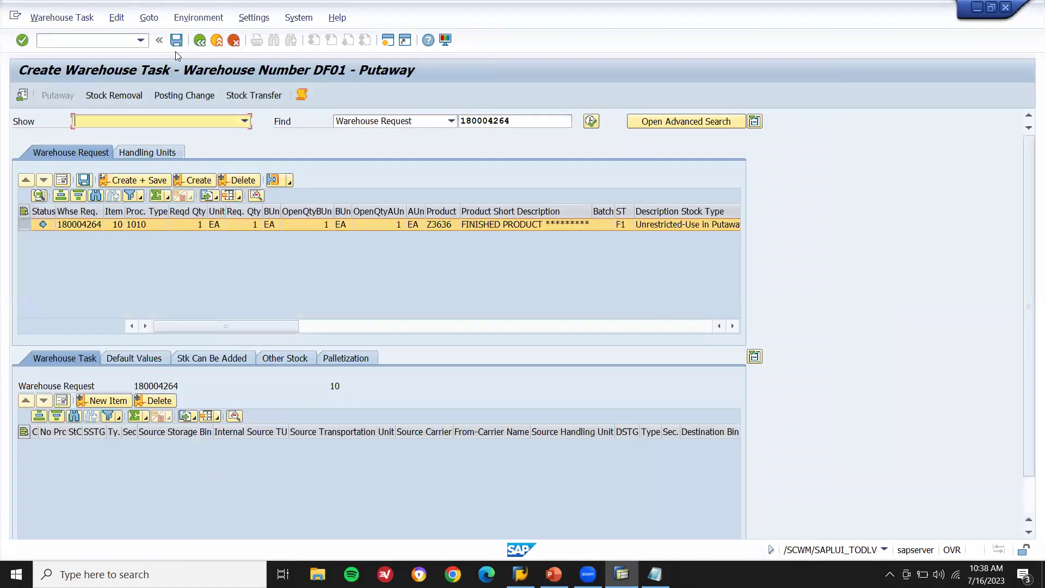
{"action": "left_click", "coordinate": [197, 179]}
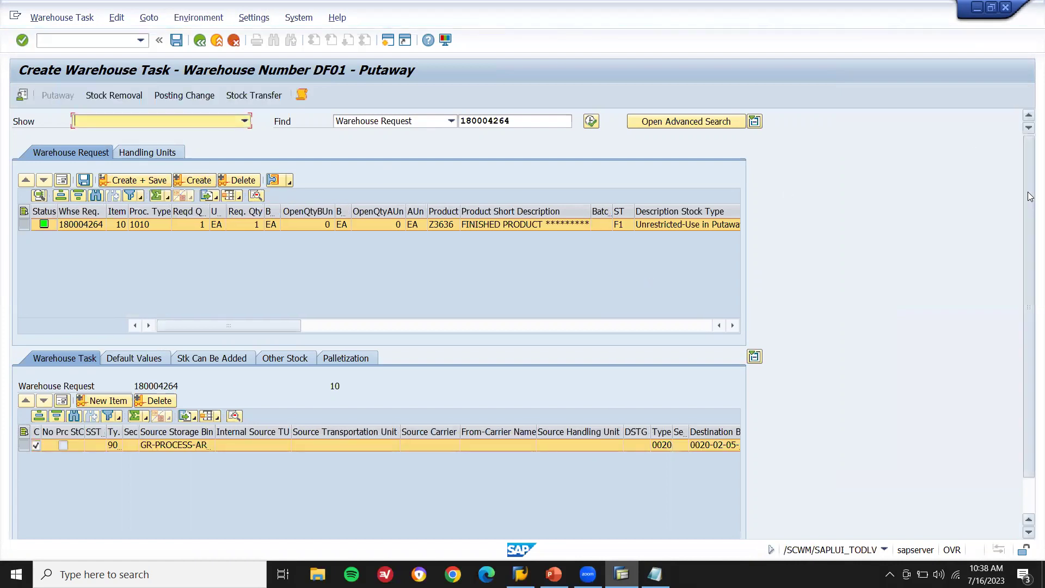
Step: Widen the Destination Bin column to check the proposed putaway bin, and save the warehouse task
{"action": "scroll", "coordinate": [1029, 165], "scroll_direction": "down", "scroll_amount": 2}
{"action": "left_click", "coordinate": [733, 517]}
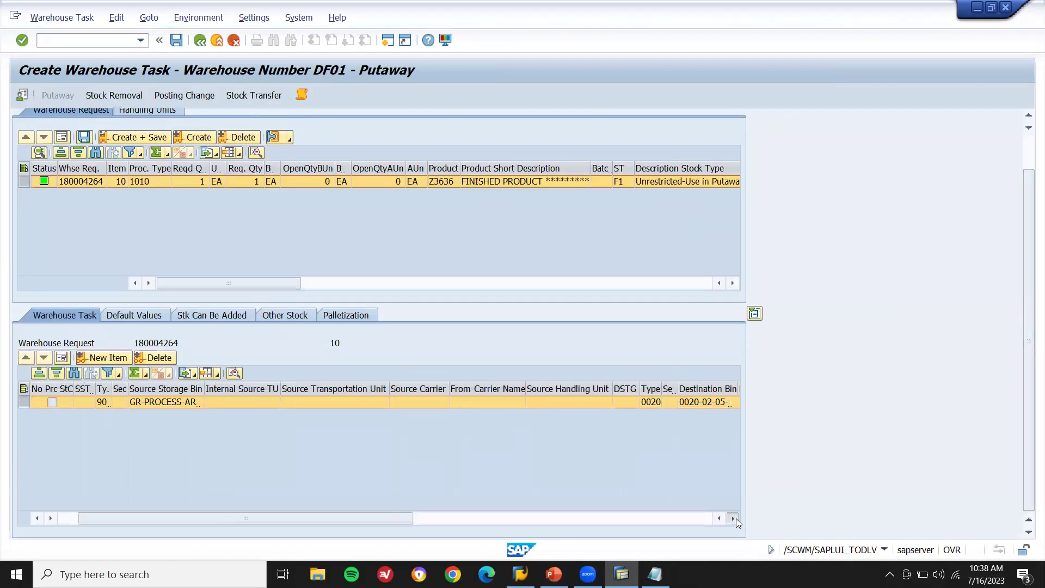
{"action": "left_click", "coordinate": [733, 517]}
{"action": "left_click", "coordinate": [733, 518]}
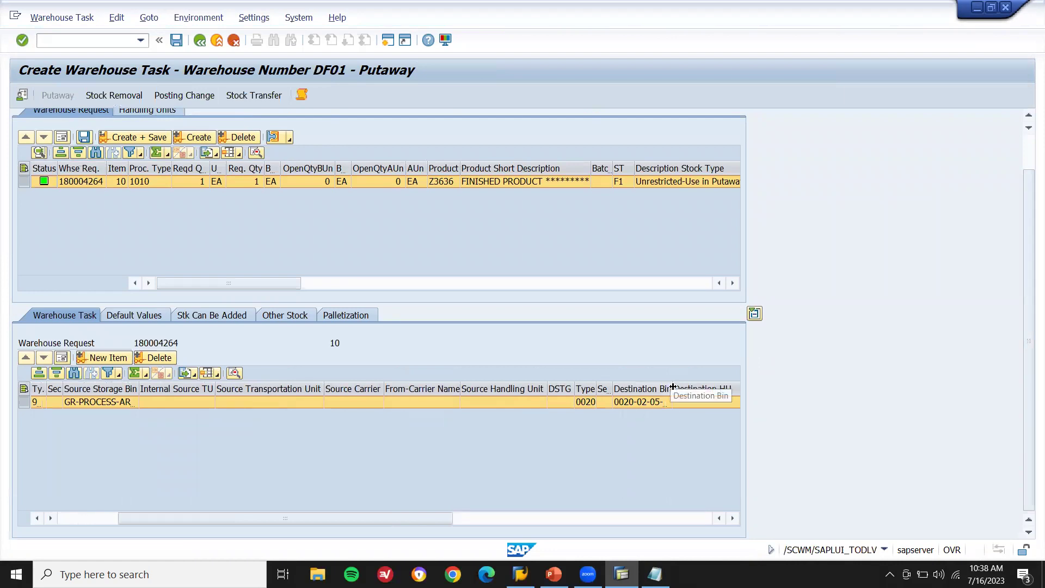
{"action": "left_click_drag", "start_coordinate": [673, 386], "coordinate": [692, 388]}
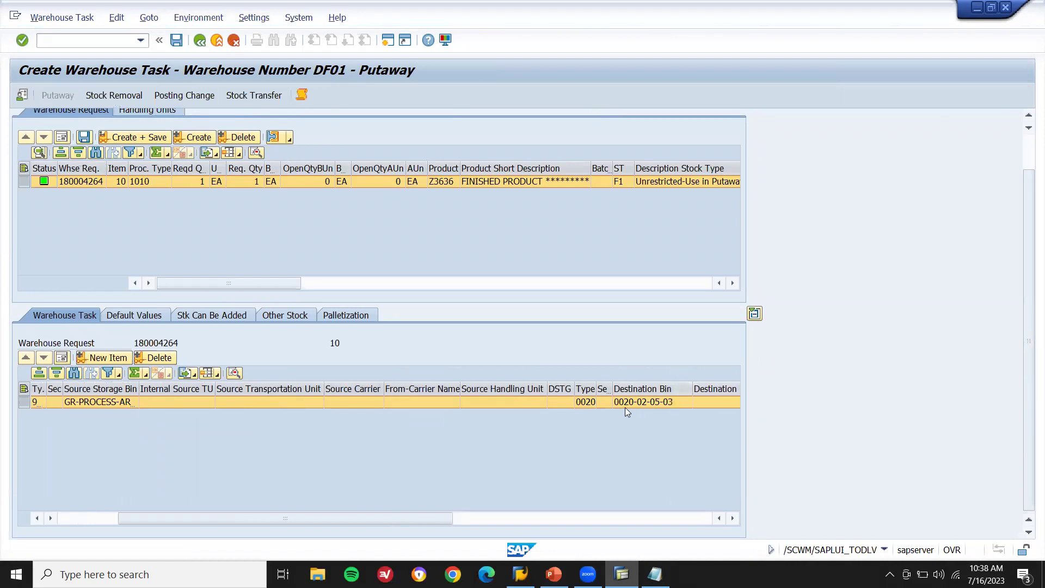
{"action": "left_click", "coordinate": [596, 404]}
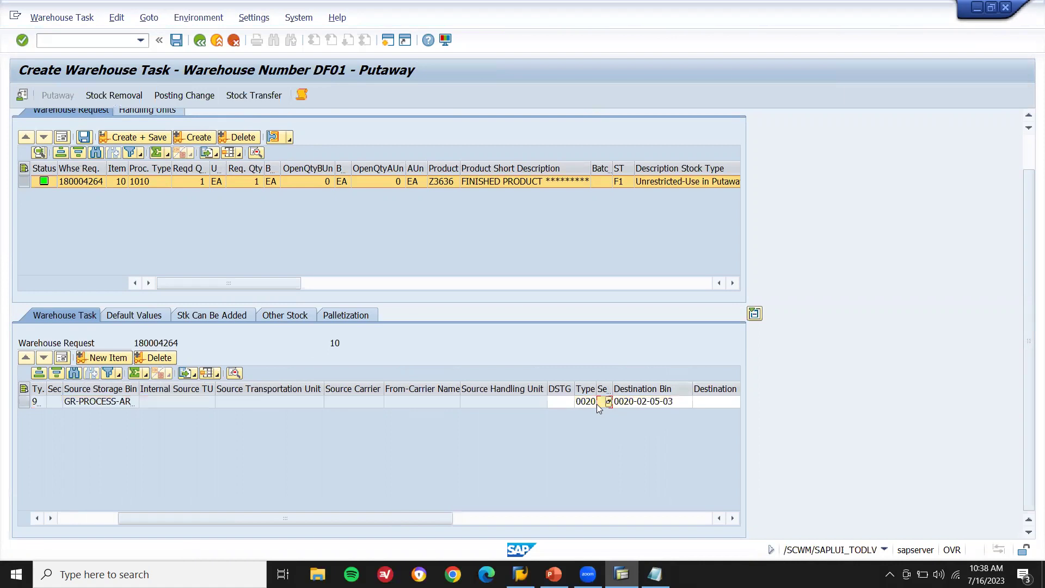
{"action": "left_click", "coordinate": [648, 401]}
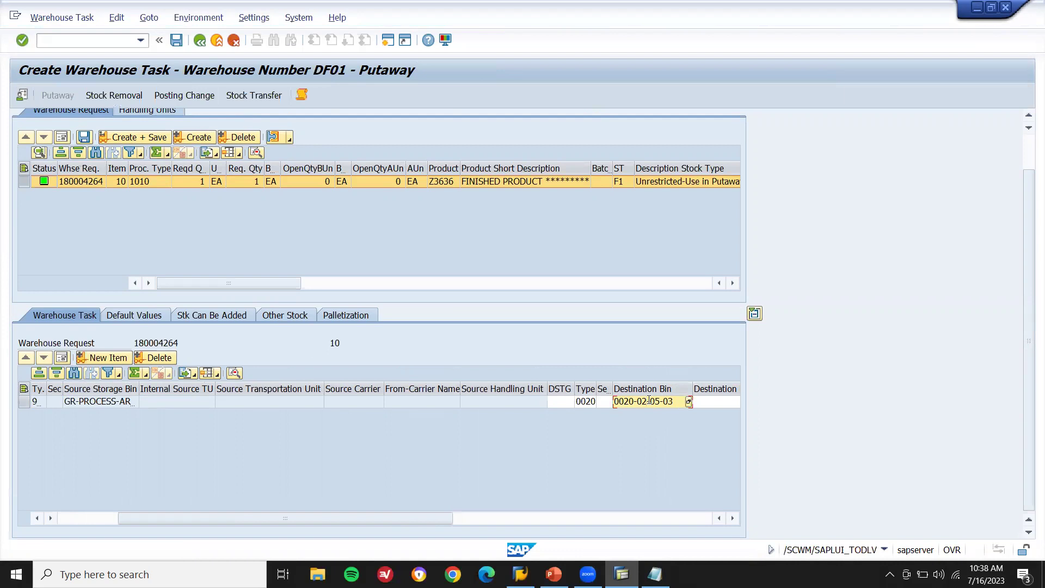
{"action": "left_click", "coordinate": [24, 402]}
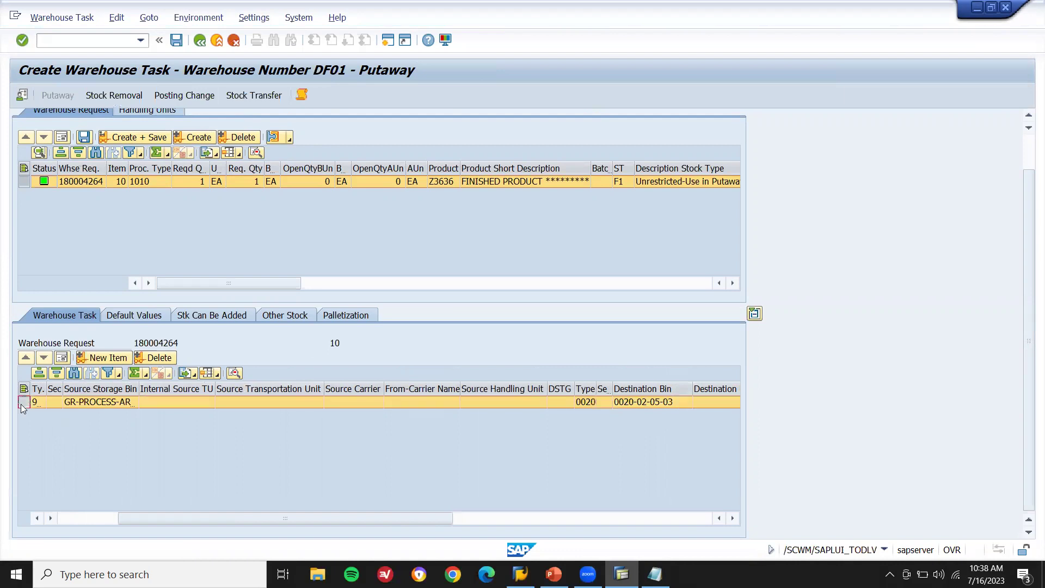
{"action": "left_click", "coordinate": [134, 137]}
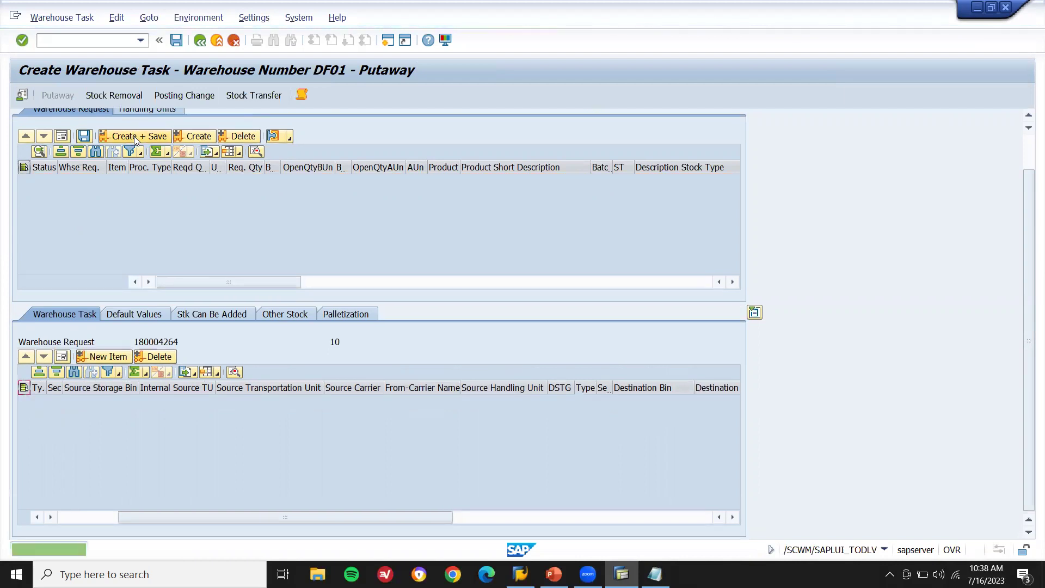
Step: Open the warehouse task confirmation from the putaway screen, then confirm and save the warehouse order
{"action": "left_click", "coordinate": [83, 22]}
{"action": "left_click", "coordinate": [82, 71]}
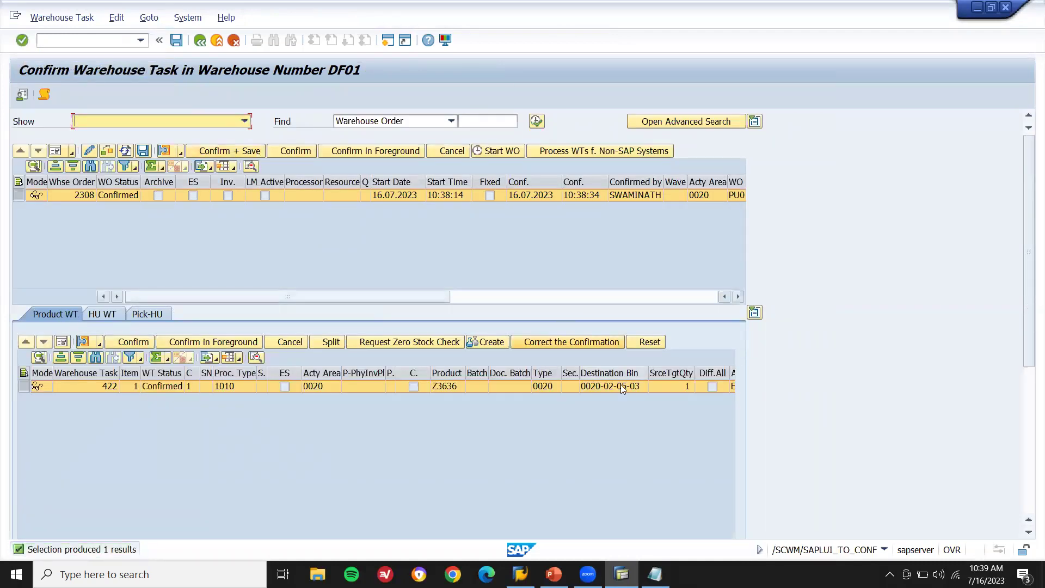
{"action": "left_click", "coordinate": [243, 154]}
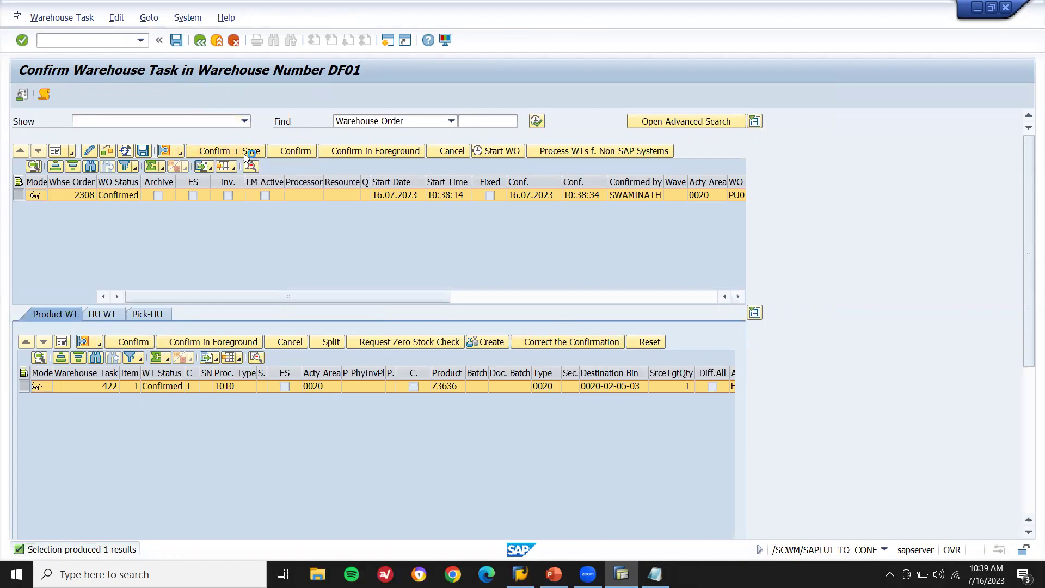
{"action": "left_click", "coordinate": [602, 386]}
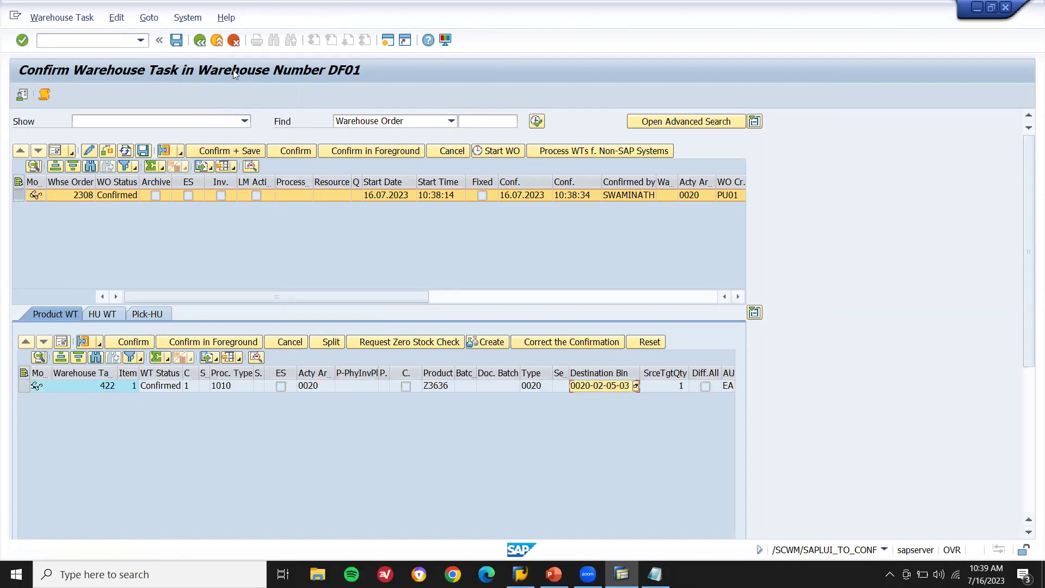
Step: Leave the warehouse task and inbound delivery screens and return to SAP Easy Access
{"action": "key", "text": "F3"}
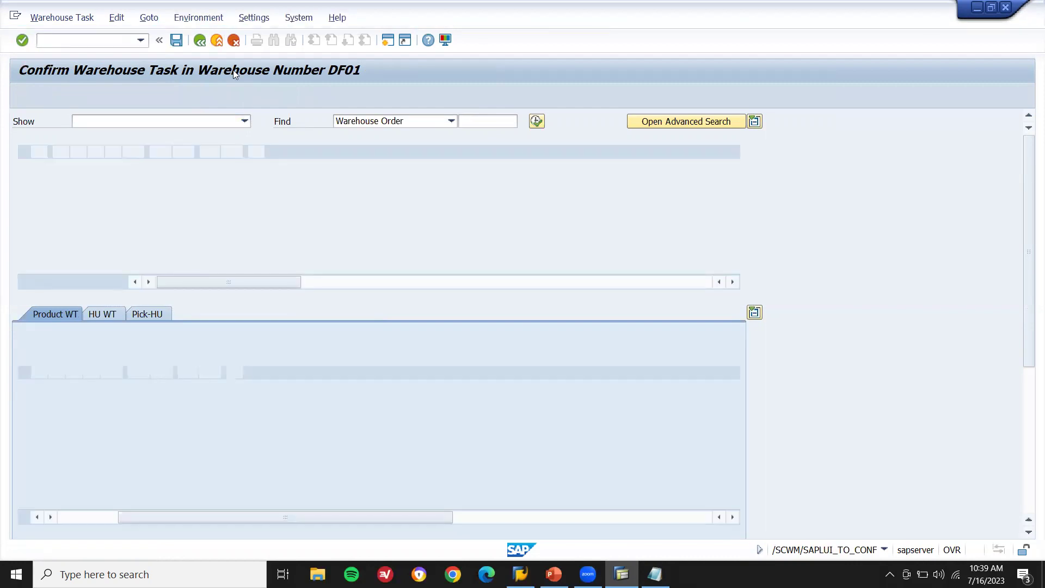
{"action": "key", "text": "shift+F3"}
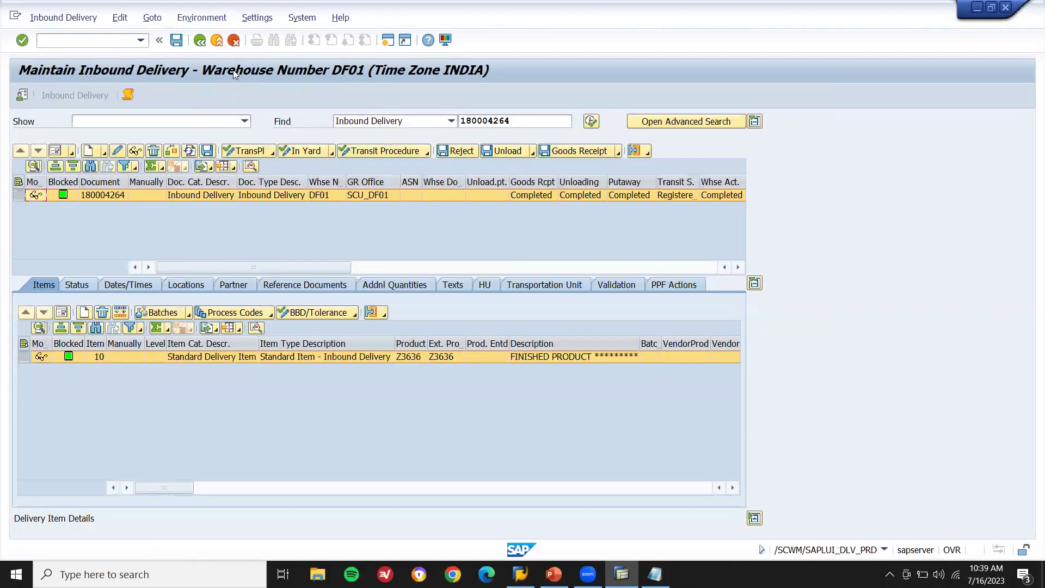
{"action": "key", "text": "shift+F3"}
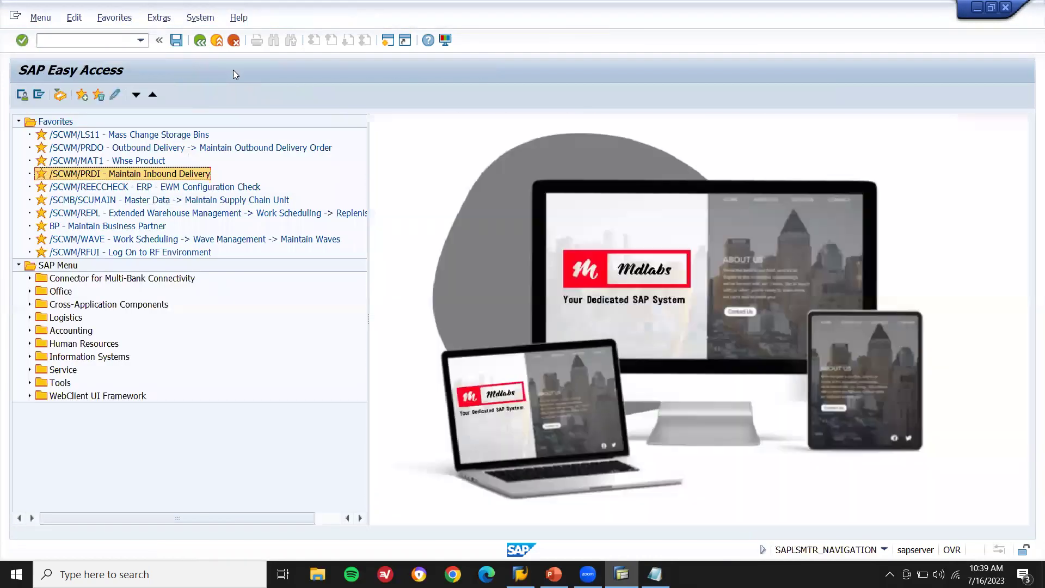
Step: Switch to PowerPoint and point out the SAP EWM and SAP SD boxes on the Process slide
{"action": "left_click", "coordinate": [553, 574]}
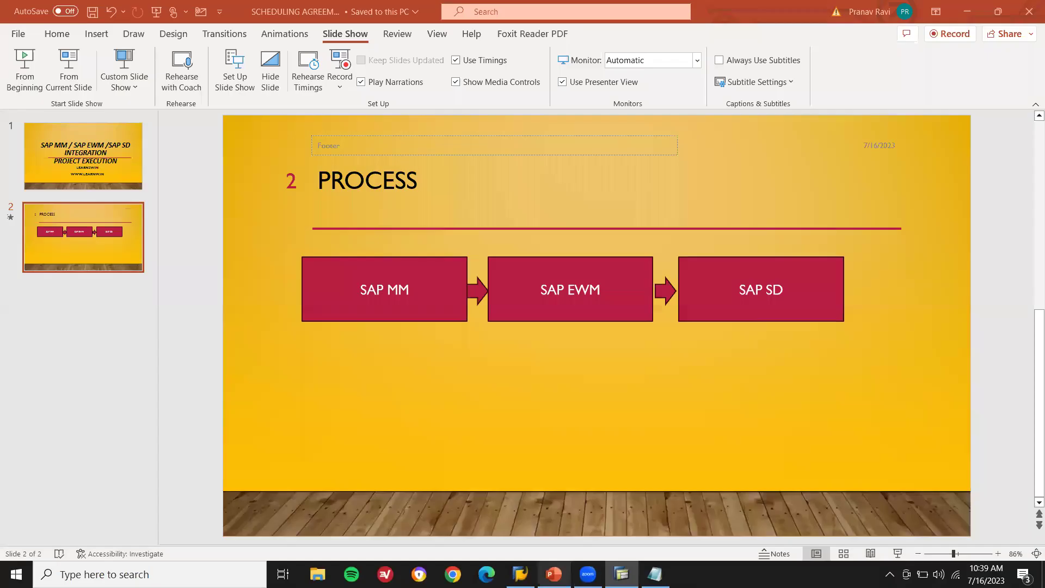
{"action": "left_click", "coordinate": [774, 321]}
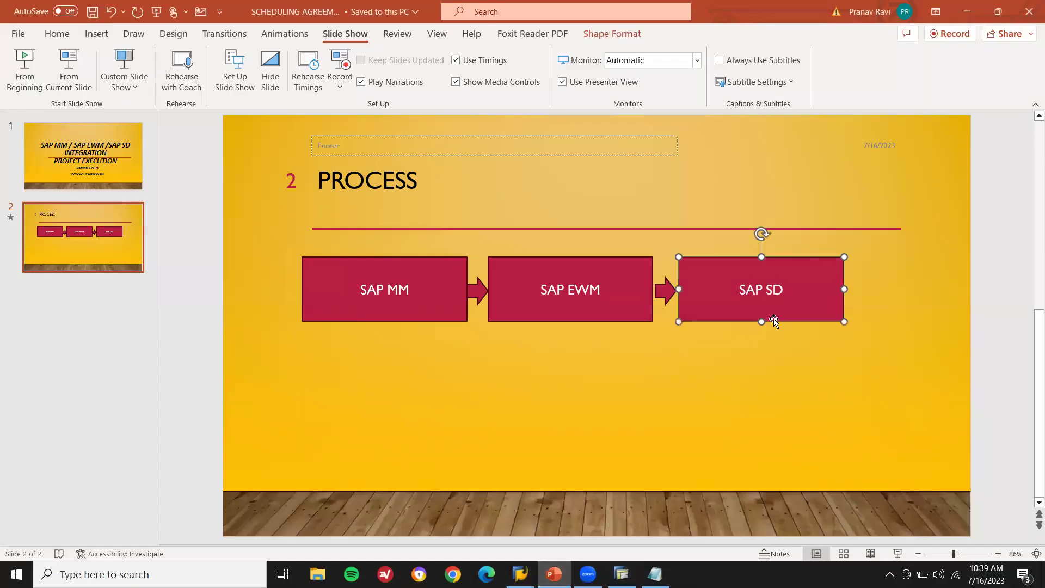
{"action": "left_click", "coordinate": [651, 277]}
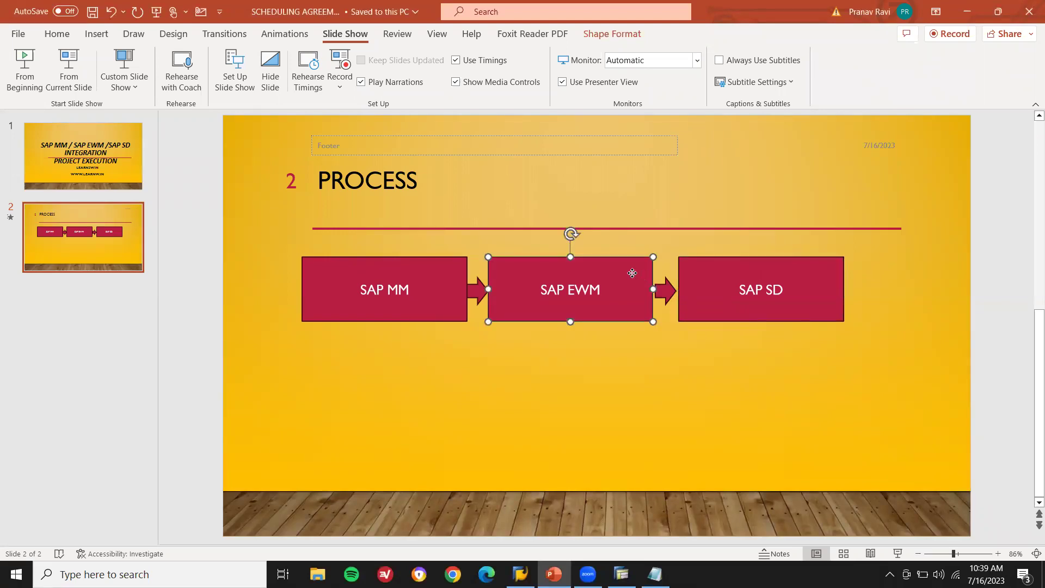
{"action": "left_click", "coordinate": [783, 272]}
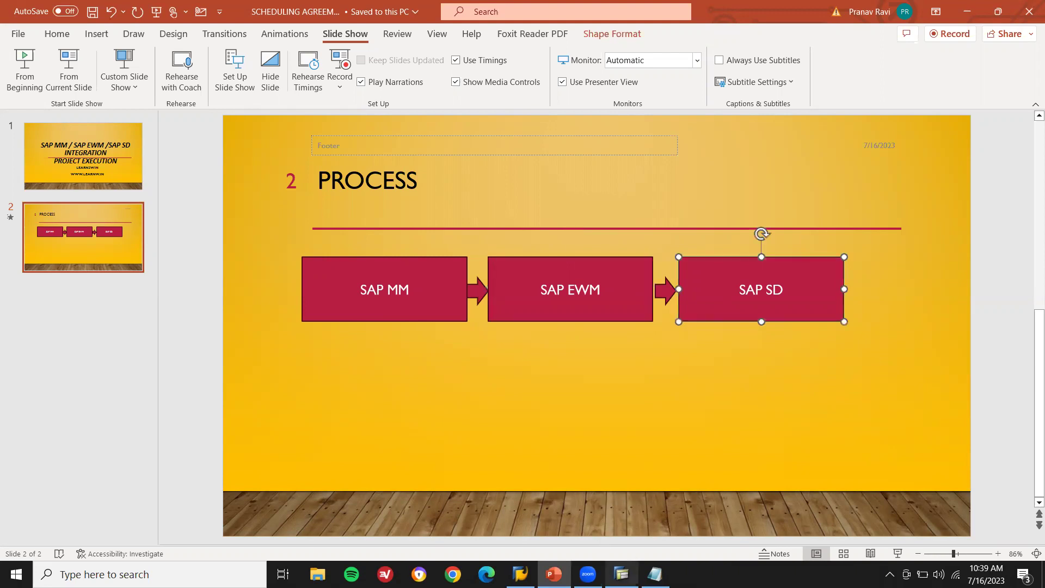
Step: Return to SAP and start a sales document with order type OR, sales organization DF01, distribution channel D8 and division D8
{"action": "left_click", "coordinate": [621, 574]}
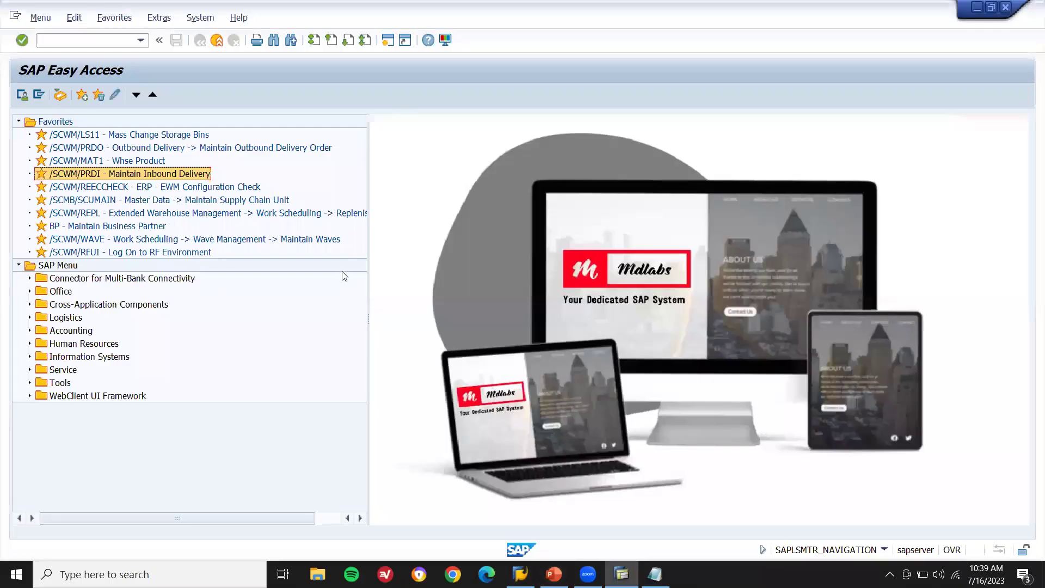
{"action": "left_click", "coordinate": [64, 42]}
{"action": "key", "text": "Return"}
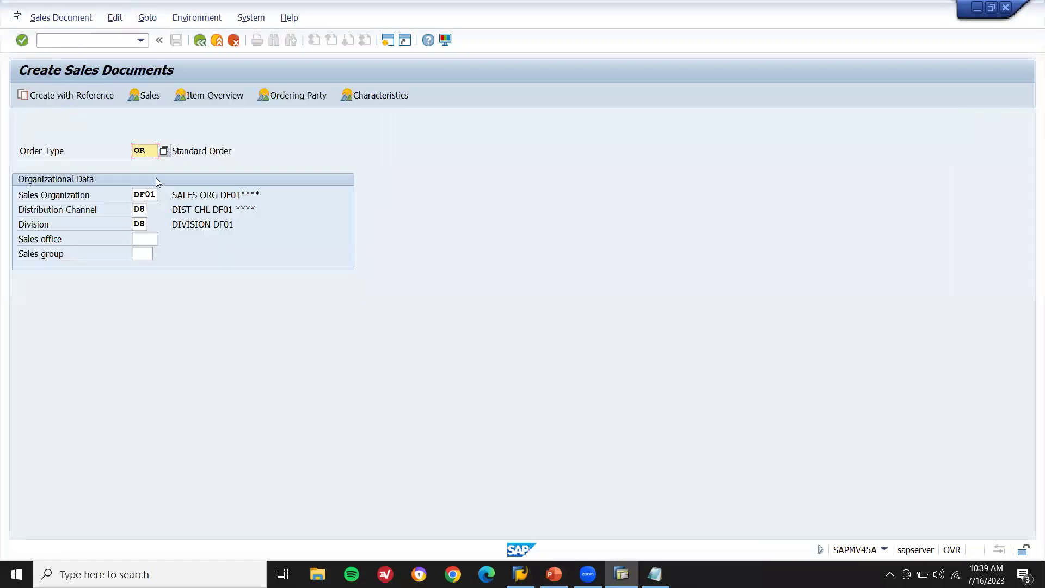
{"action": "key", "text": "Return"}
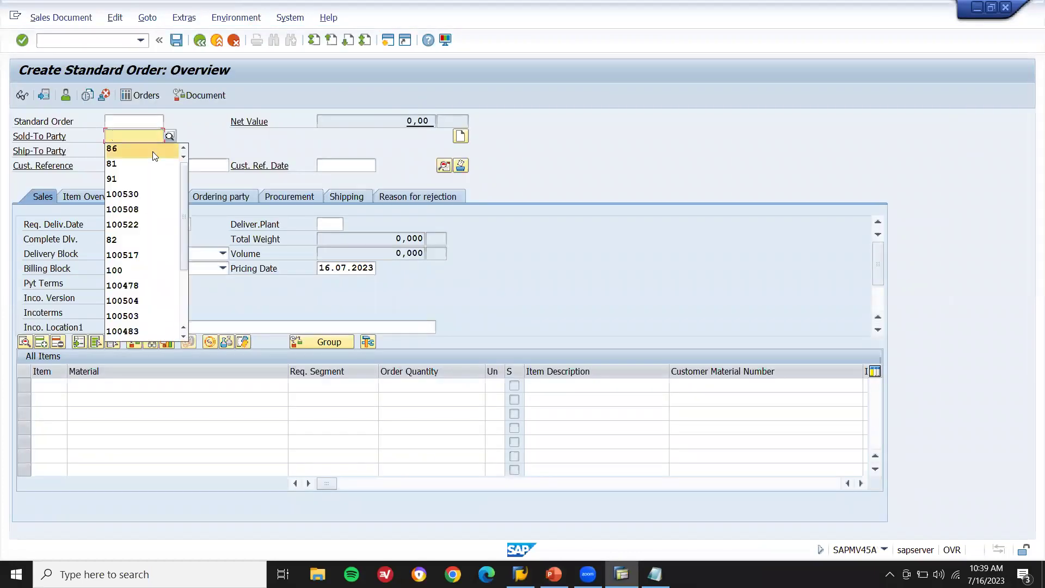
Step: Choose the sold-to customer from the input history and enter customer reference SD-OBD in the standard order
{"action": "left_click", "coordinate": [153, 150]}
{"action": "key", "text": "Return"}
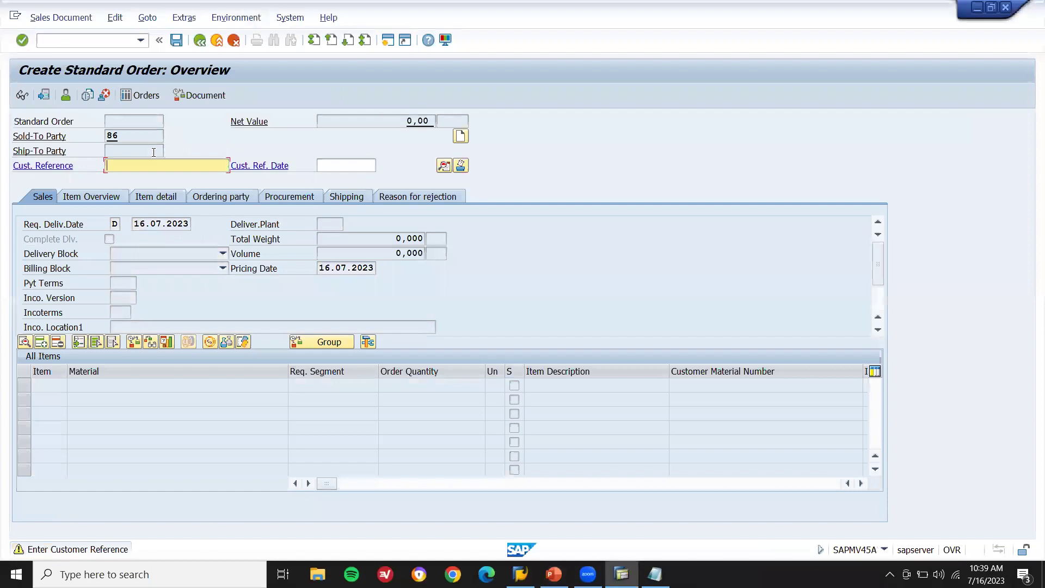
{"action": "type", "text": "SD-OBD"}
{"action": "key", "text": "Return"}
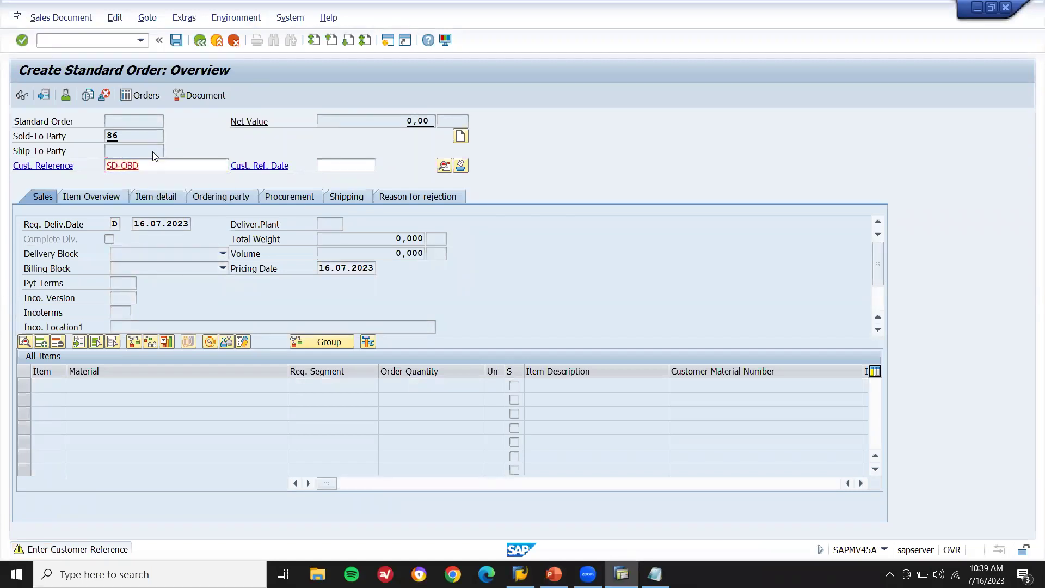
Step: Set the order's payment terms to 0001, Incoterms to FOB and Incoterms location 1 to FOB
{"action": "type", "text": "0001"}
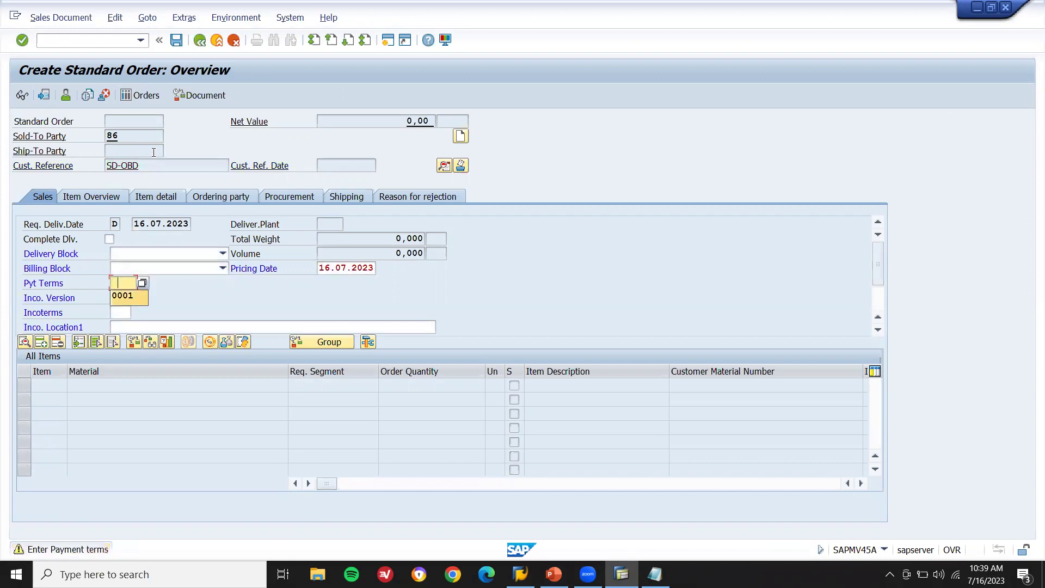
{"action": "key", "text": "Tab"}
{"action": "key", "text": "Tab"}
{"action": "type", "text": "fob"}
{"action": "key", "text": "Tab"}
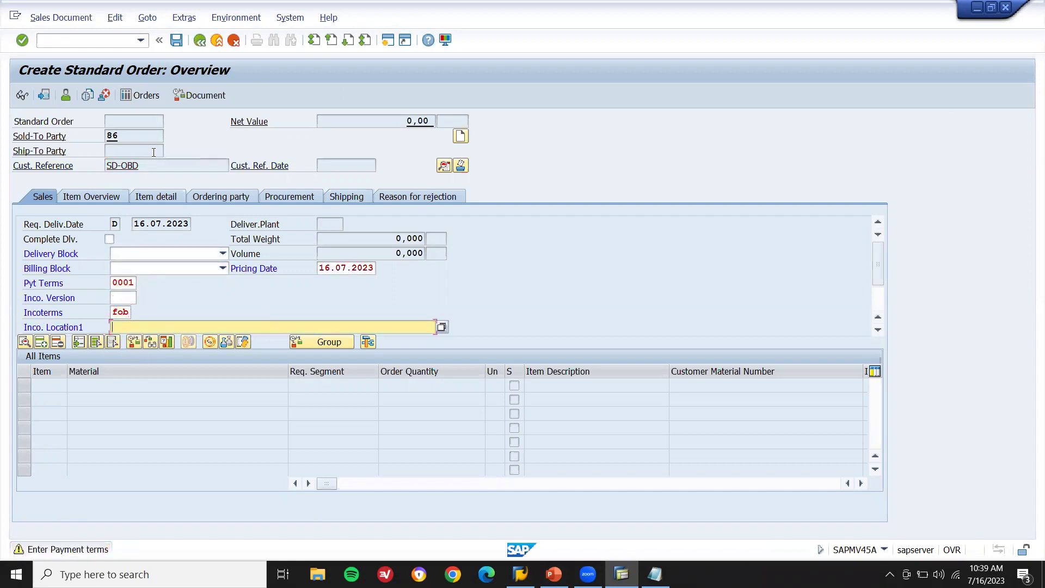
{"action": "type", "text": "FOB"}
{"action": "key", "text": "Return"}
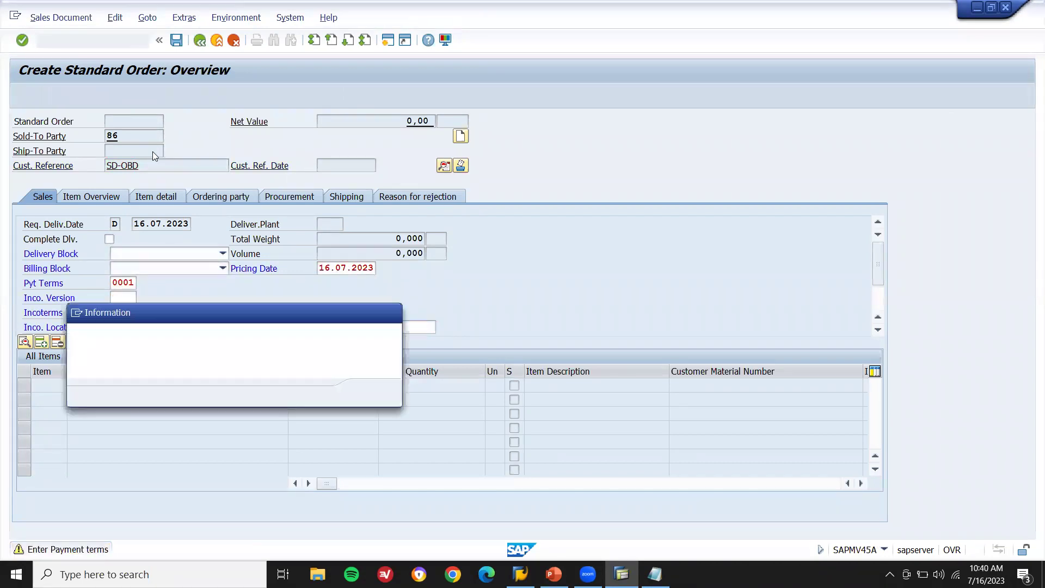
{"action": "key", "text": "Return"}
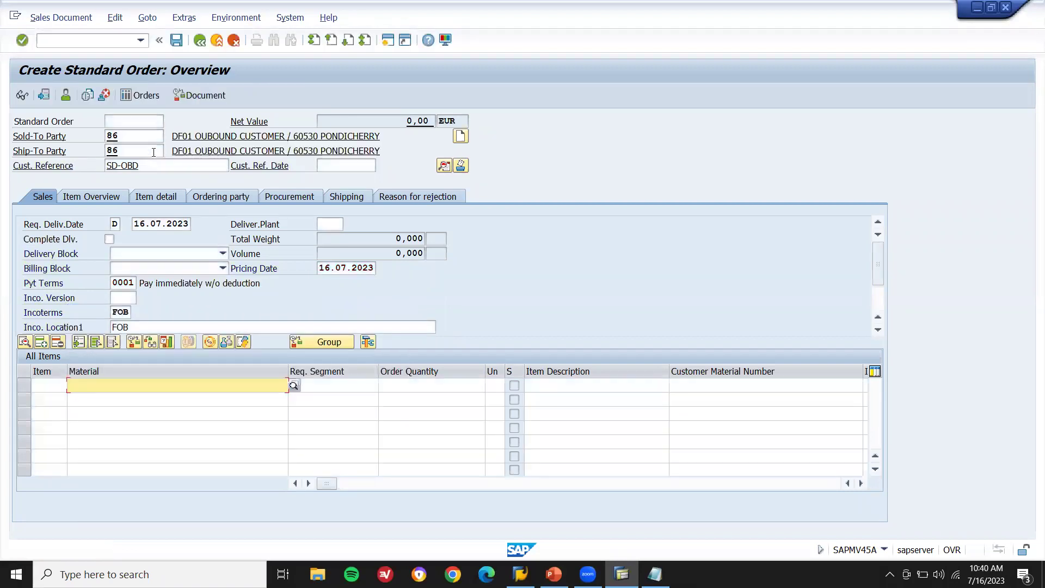
Step: Add material Z3636 with an order quantity of 1 as the first order item
{"action": "key", "text": "BackSpace"}
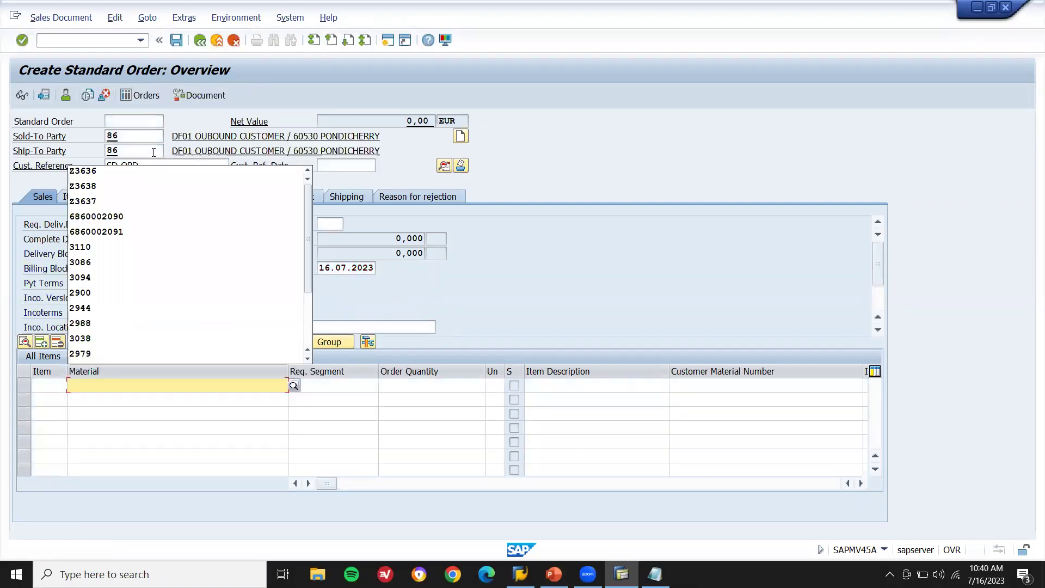
{"action": "key", "text": "Down"}
{"action": "key", "text": "Return"}
{"action": "key", "text": "Return"}
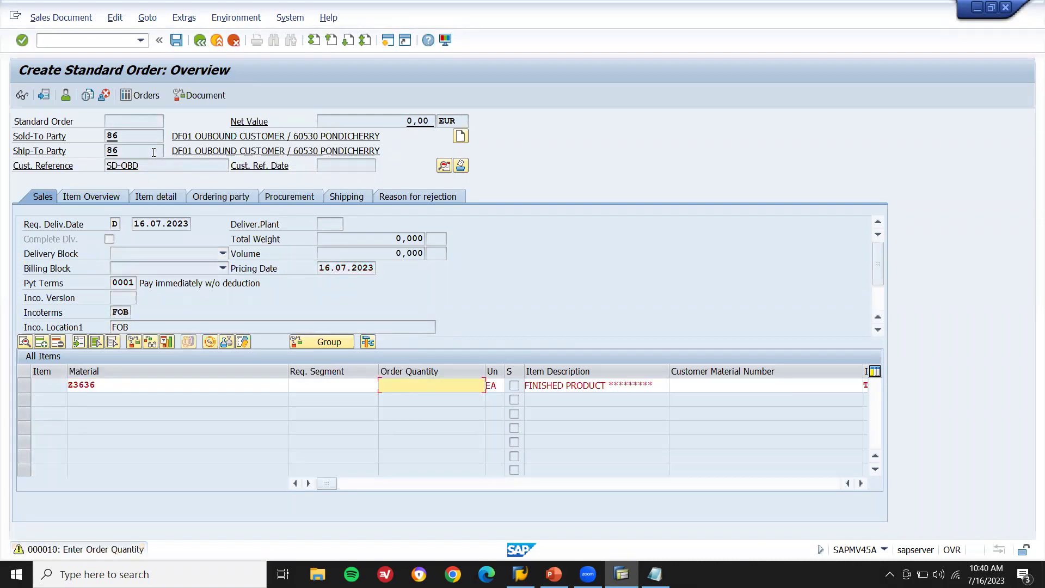
{"action": "type", "text": "1"}
{"action": "key", "text": "Return"}
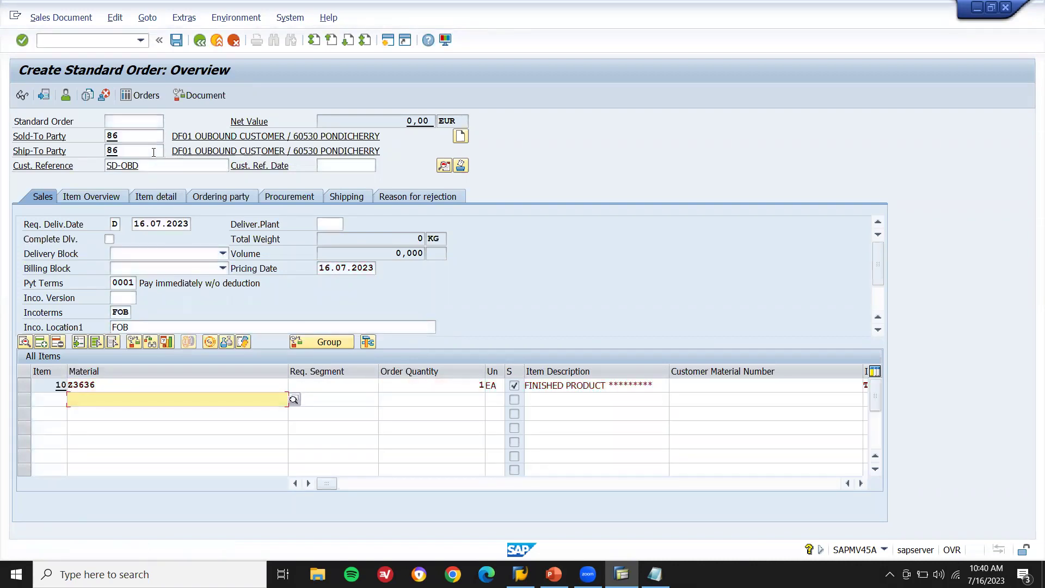
Step: Open the Z3636 item's pricing conditions and add condition type PR00 with an amount of 1100
{"action": "double_click", "coordinate": [217, 384]}
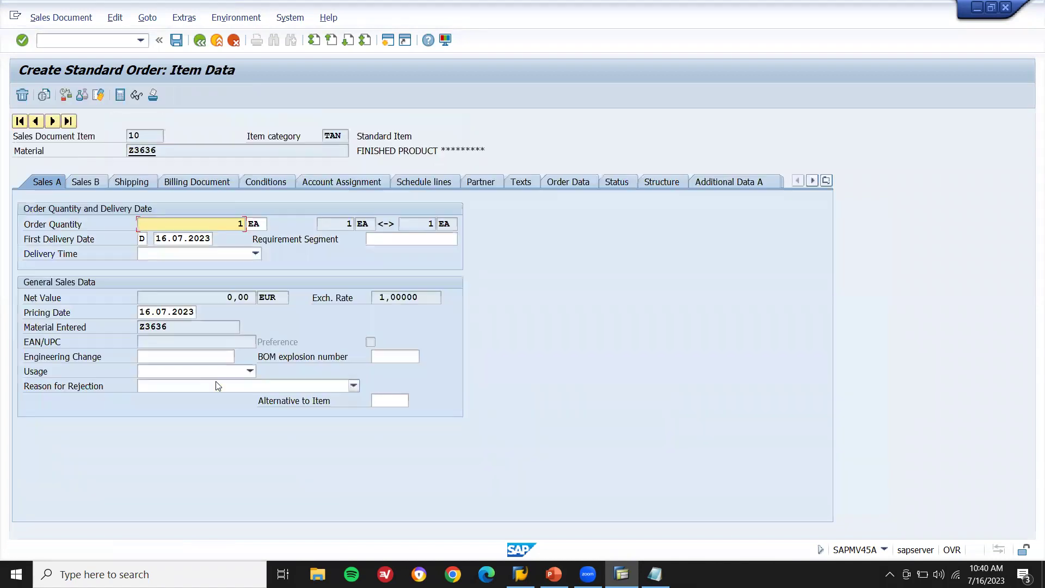
{"action": "left_click", "coordinate": [283, 178]}
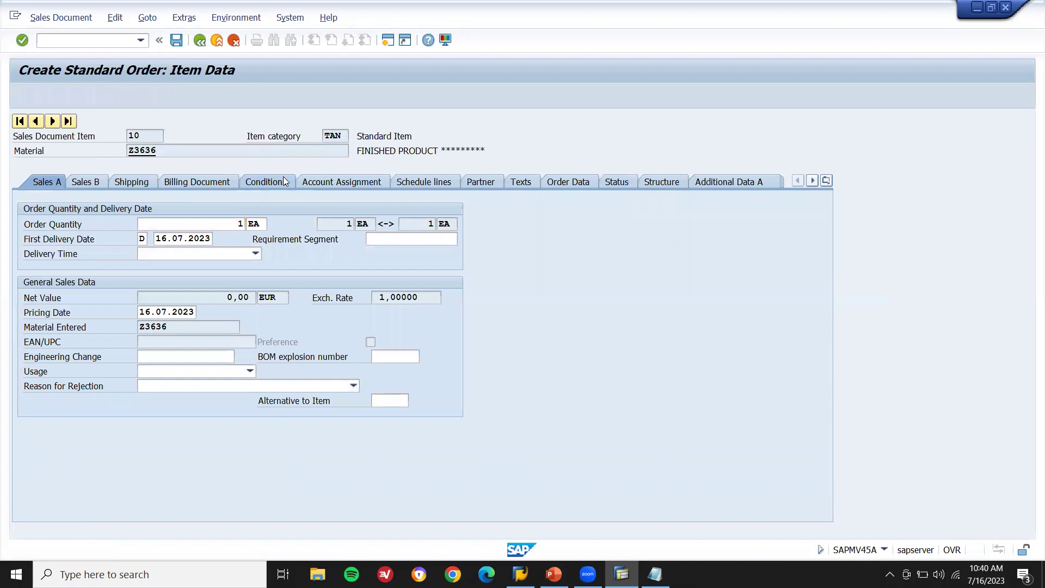
{"action": "type", "text": "PR00"}
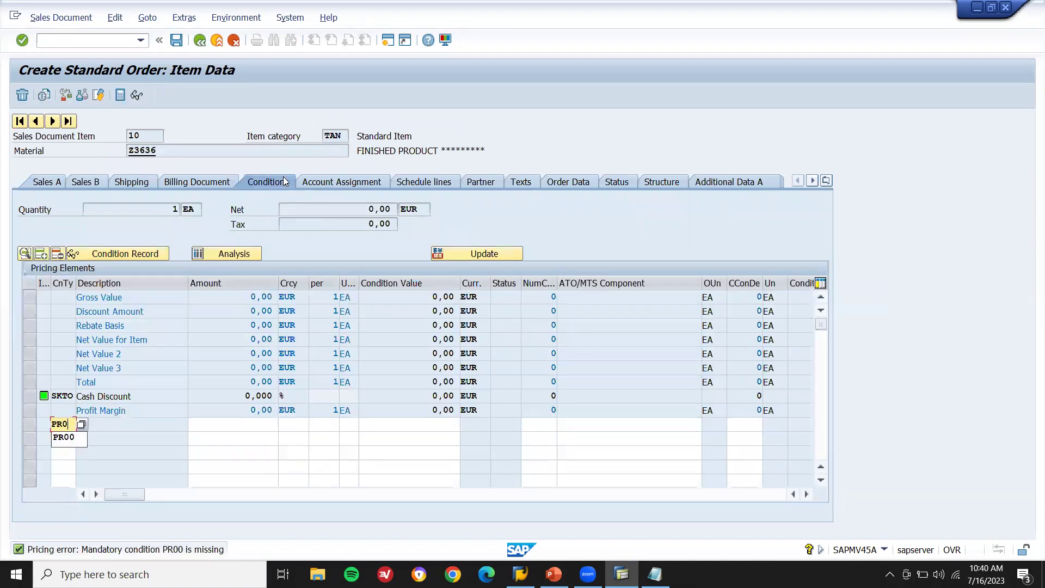
{"action": "left_click", "coordinate": [256, 424]}
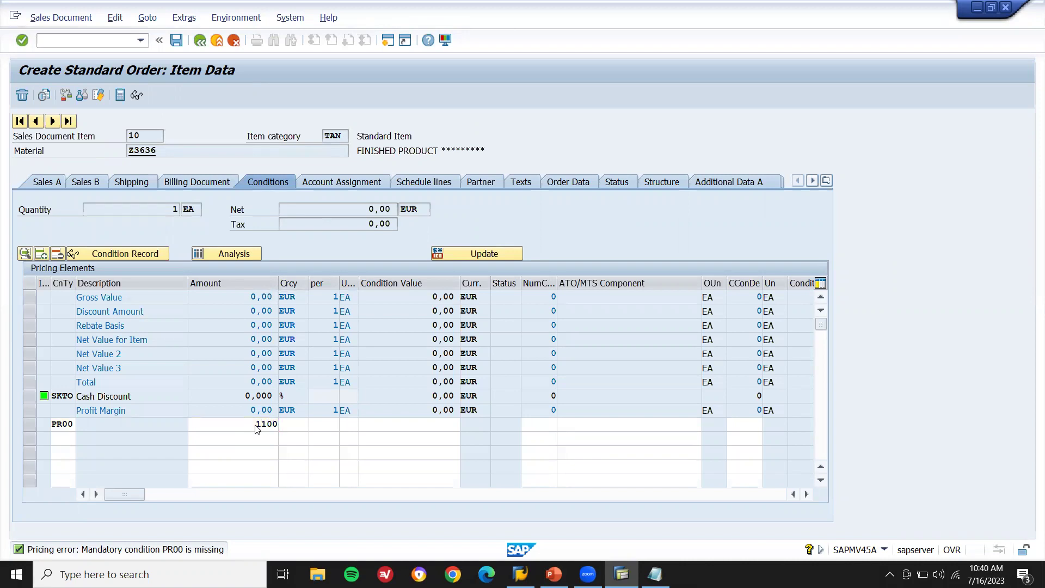
{"action": "key", "text": "Return"}
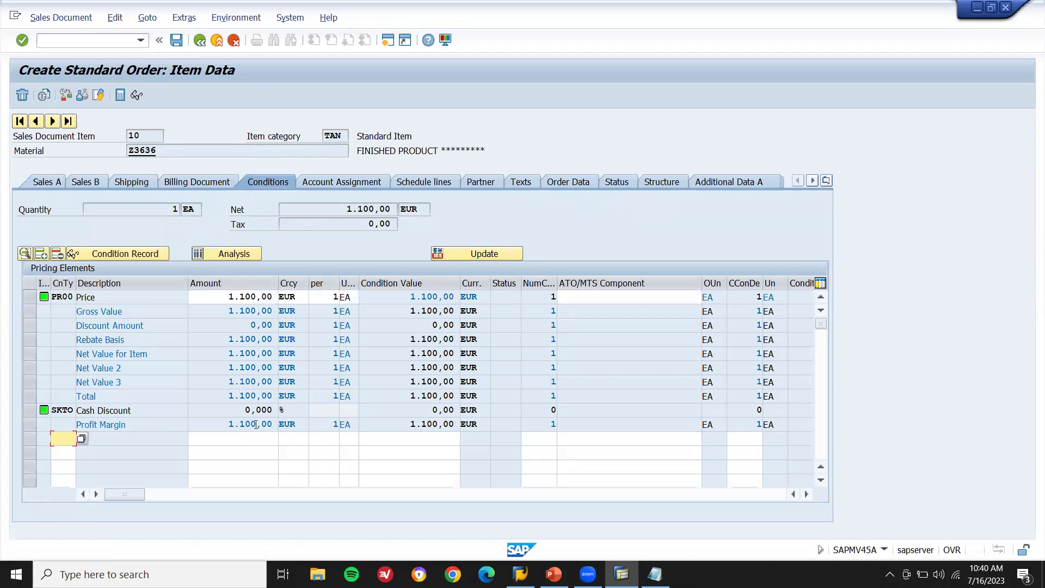
Step: In the item's shipping data, set the plant to DF01 and the storage location to DF02
{"action": "left_click", "coordinate": [134, 184]}
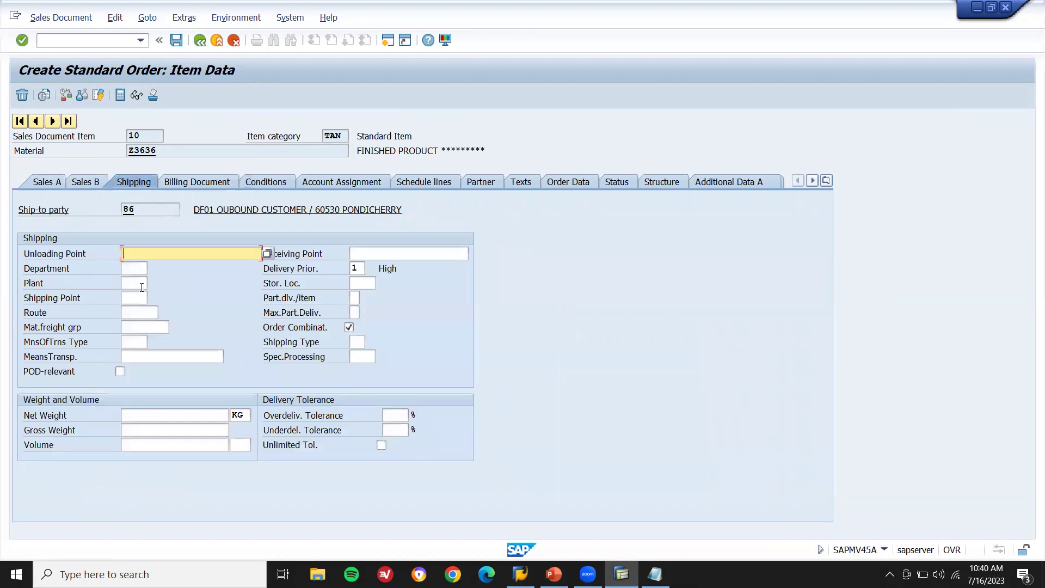
{"action": "left_click", "coordinate": [141, 287]}
{"action": "left_click", "coordinate": [133, 293]}
{"action": "key", "text": "Return"}
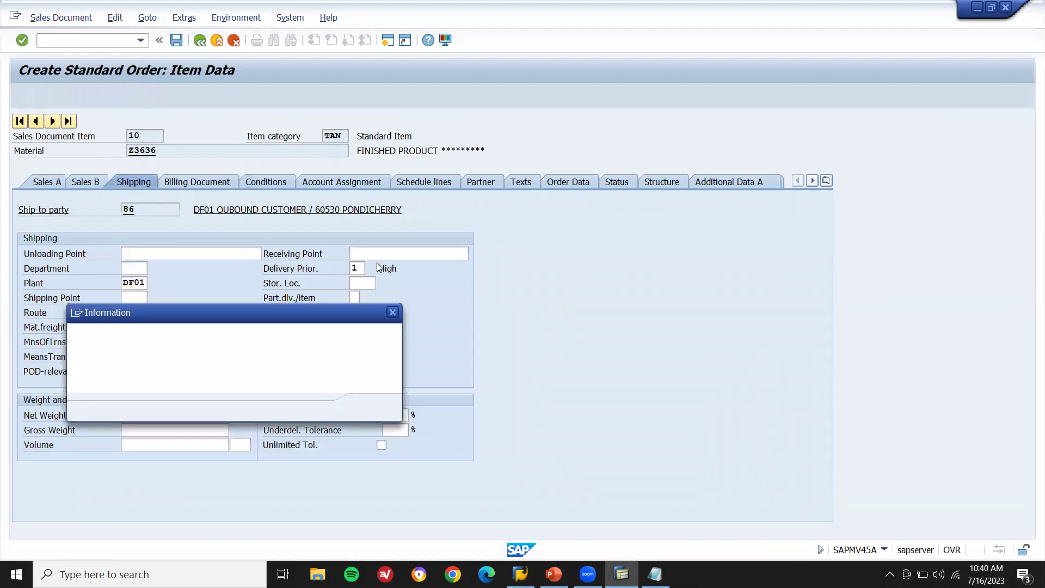
{"action": "key", "text": "Return"}
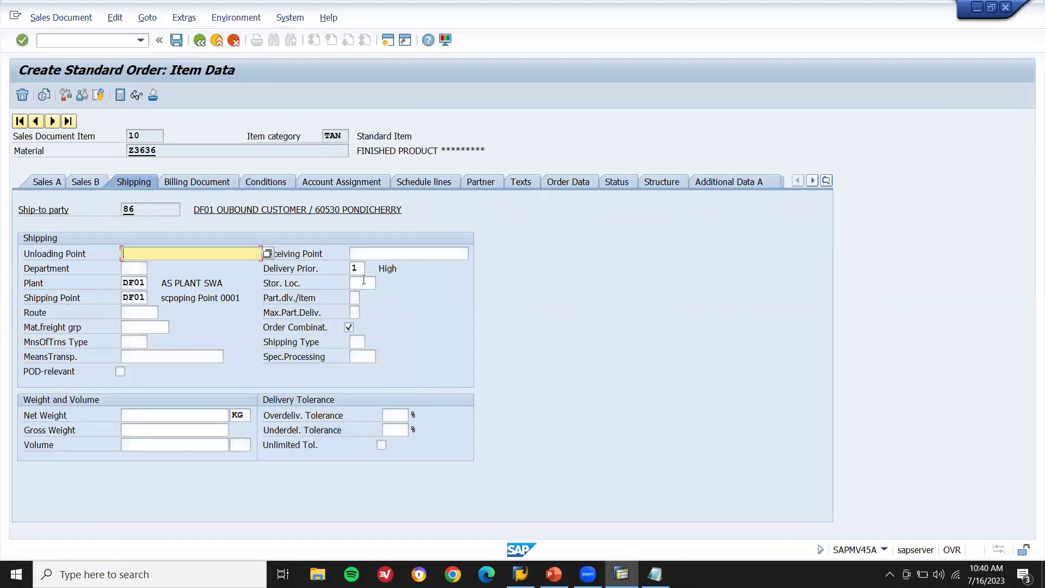
{"action": "left_click", "coordinate": [364, 281]}
{"action": "left_click", "coordinate": [363, 298]}
{"action": "key", "text": "Return"}
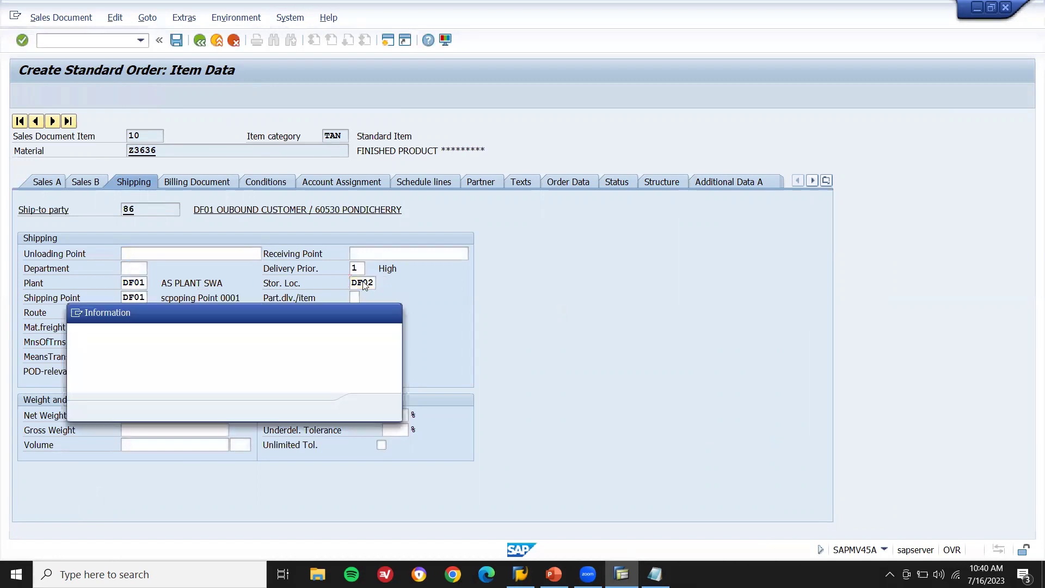
{"action": "key", "text": "Return"}
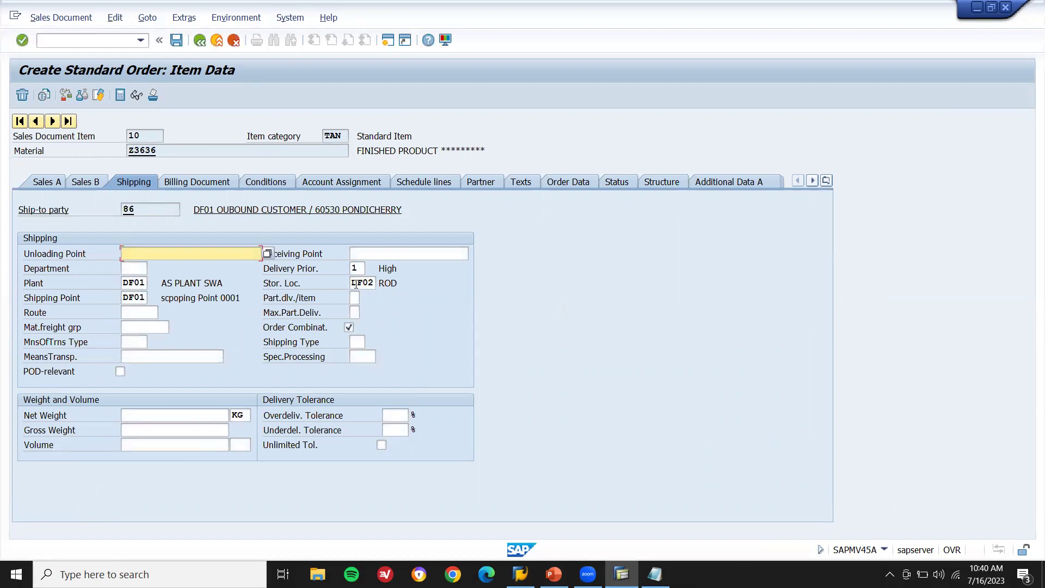
Step: Set both the net weight and the gross weight of the item to 100 kg
{"action": "left_click", "coordinate": [187, 418]}
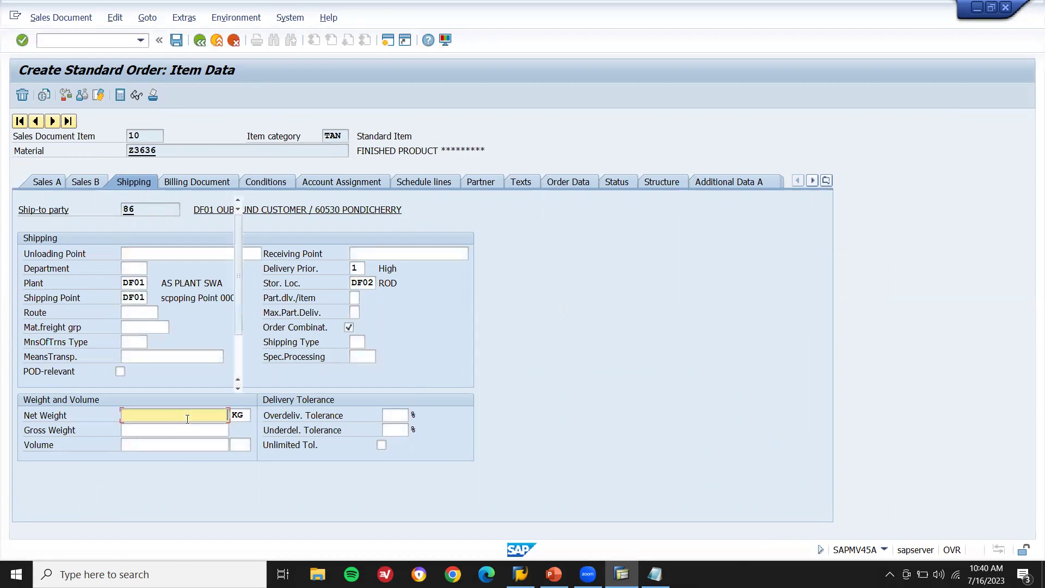
{"action": "type", "text": "100"}
{"action": "key", "text": "Tab"}
{"action": "type", "text": "100"}
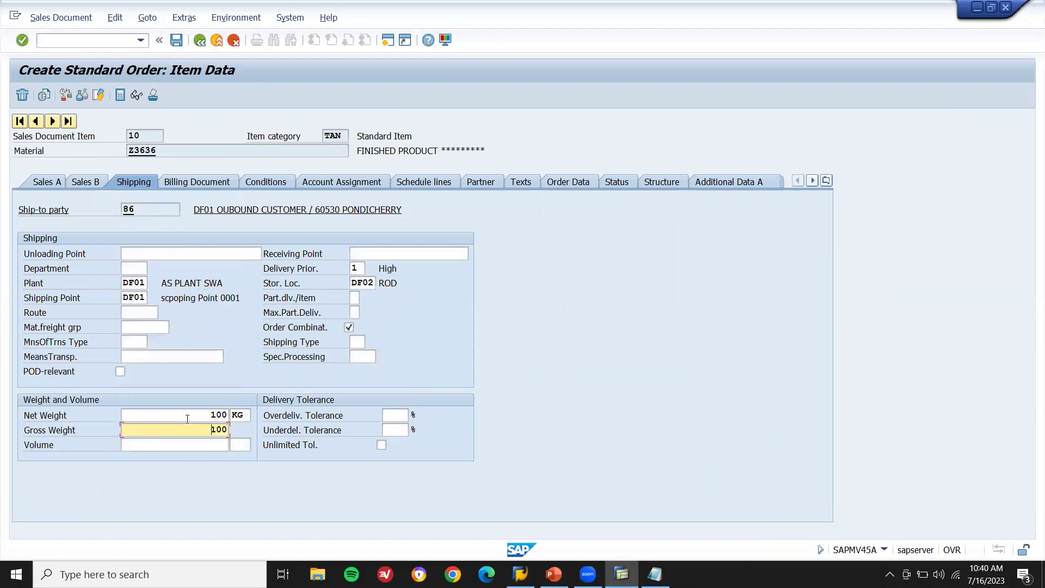
{"action": "key", "text": "Return"}
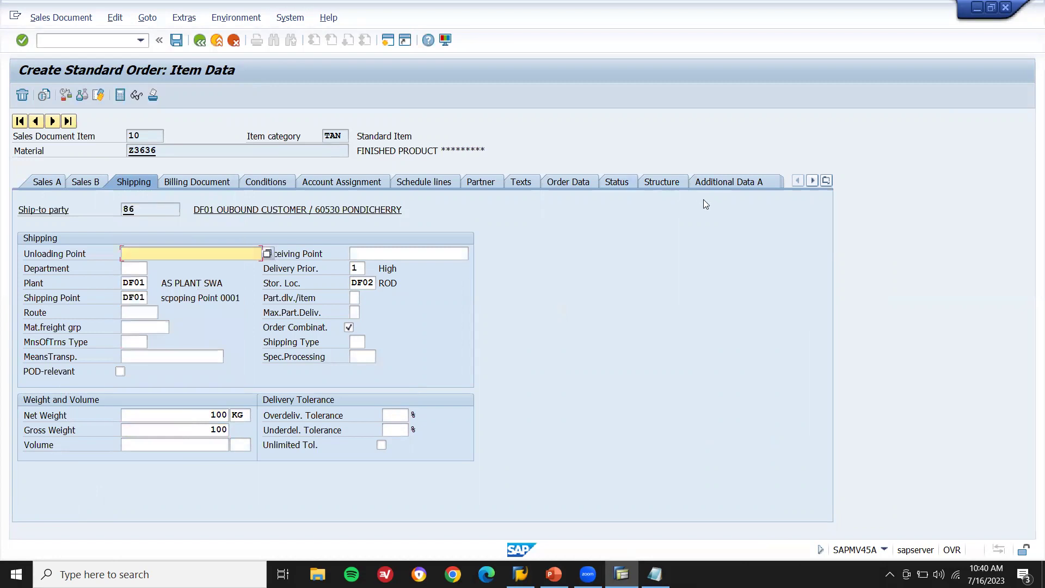
Step: Open the item's schedule lines, then try to save the order and open its incompletion log for editing
{"action": "left_click", "coordinate": [444, 185]}
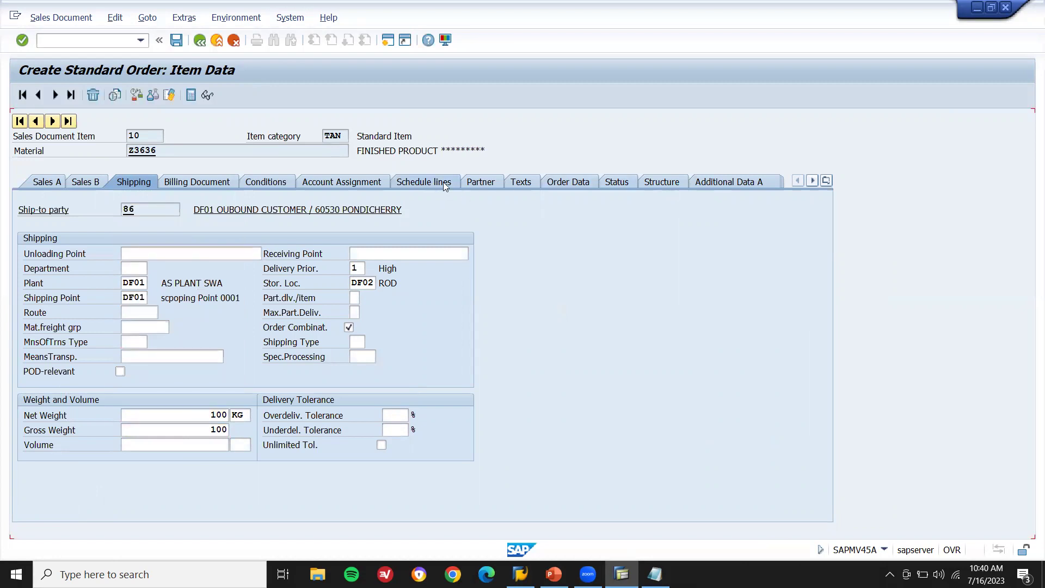
{"action": "left_click", "coordinate": [348, 293]}
{"action": "key", "text": "Return"}
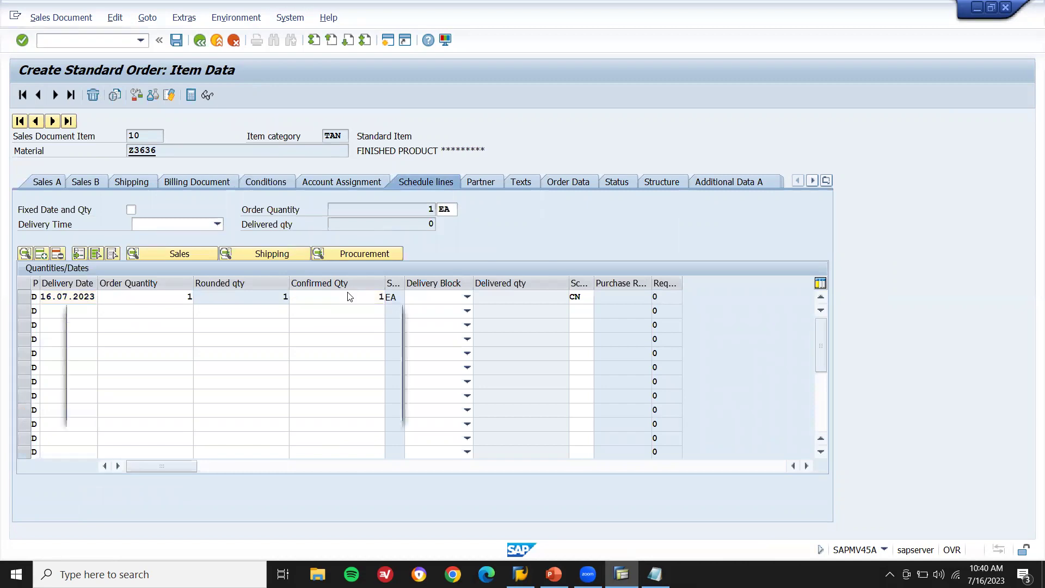
{"action": "key", "text": "Return"}
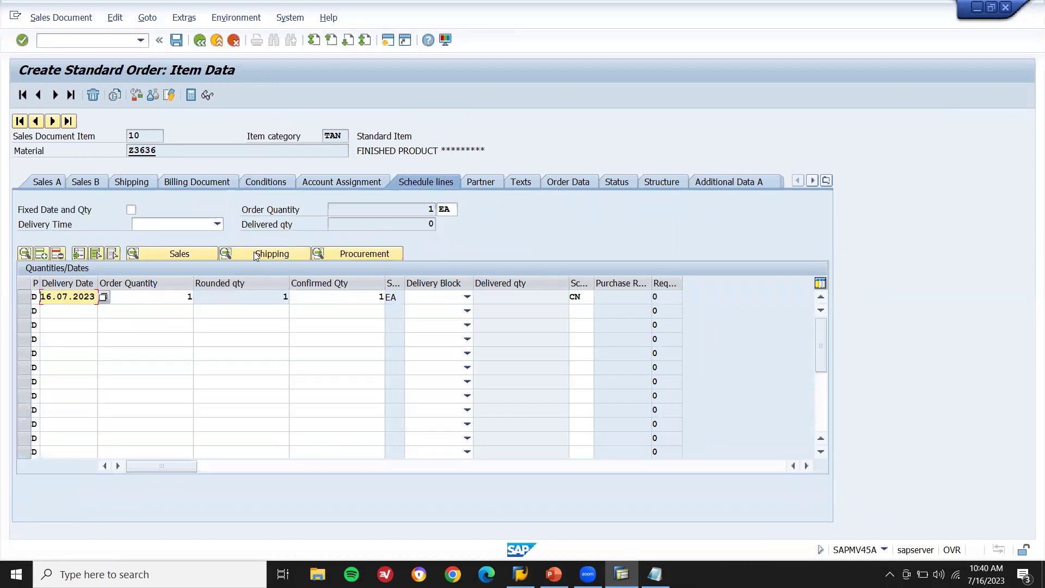
{"action": "left_click", "coordinate": [182, 44]}
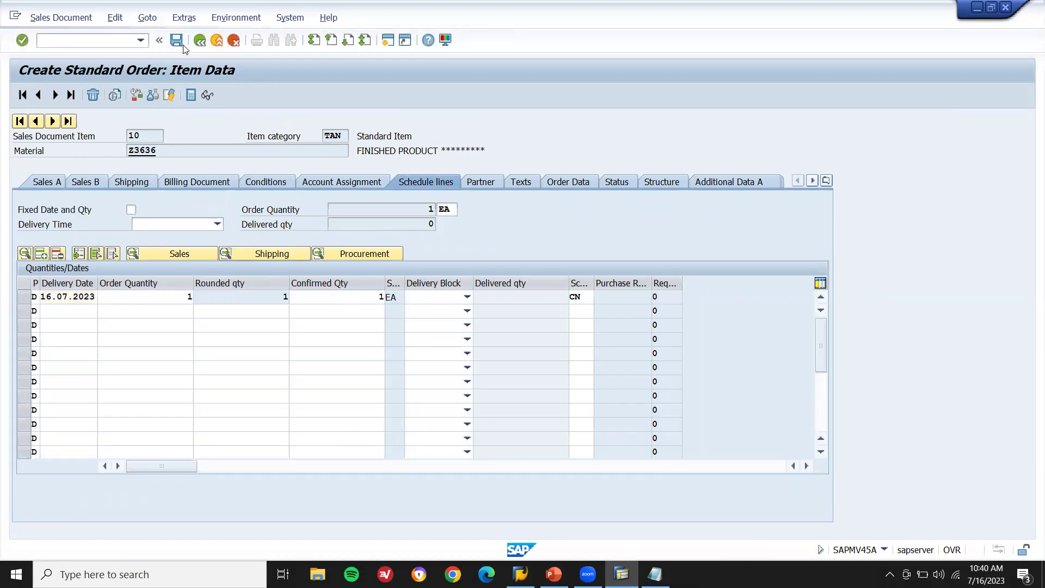
{"action": "left_click", "coordinate": [318, 280]}
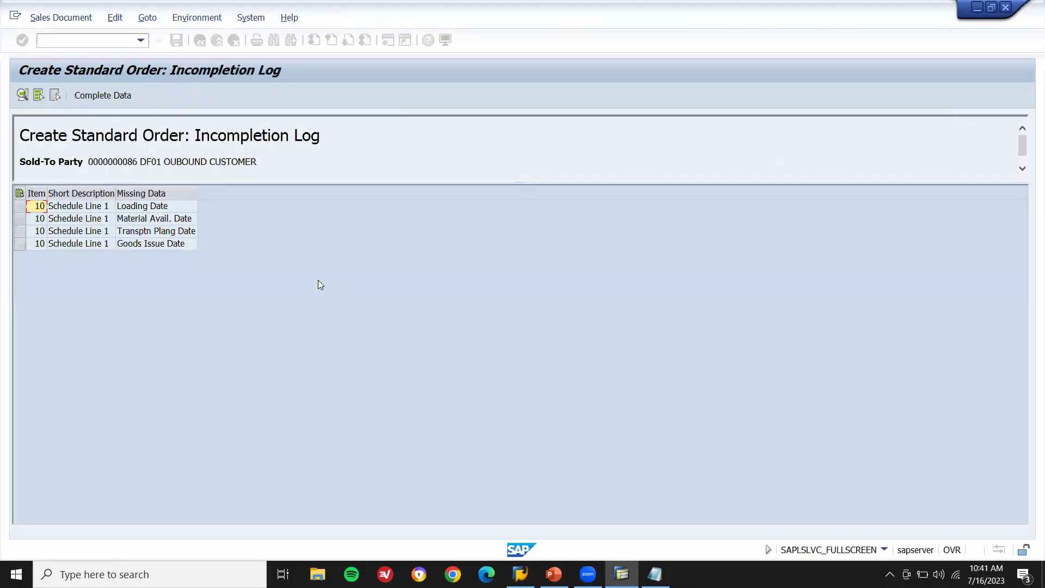
Step: Open the schedule line's missing loading date entry and set the goods issue and loading dates to 16.07.2023
{"action": "double_click", "coordinate": [167, 207]}
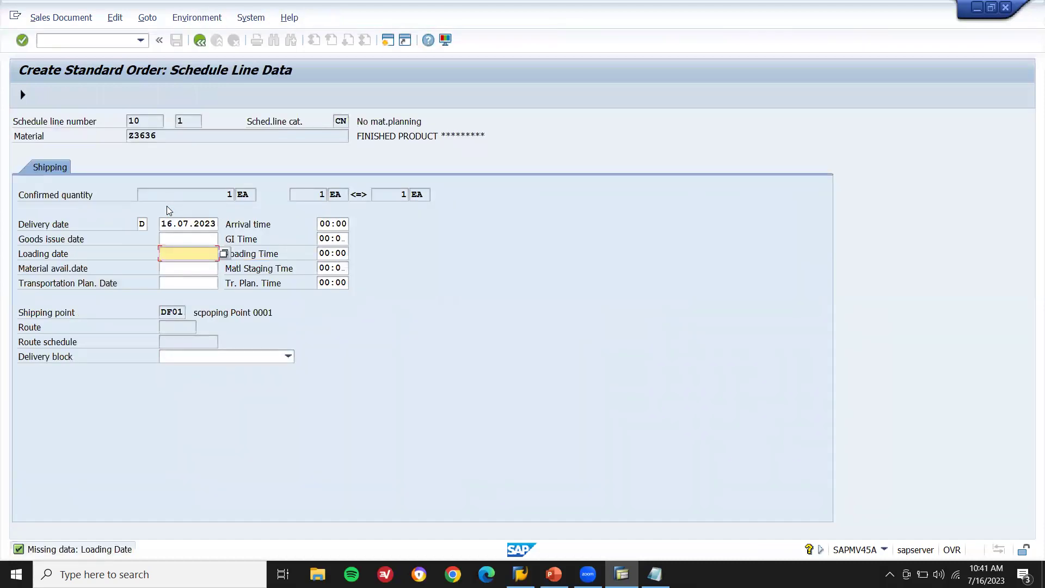
{"action": "key", "text": "Up"}
{"action": "type", "text": "1"}
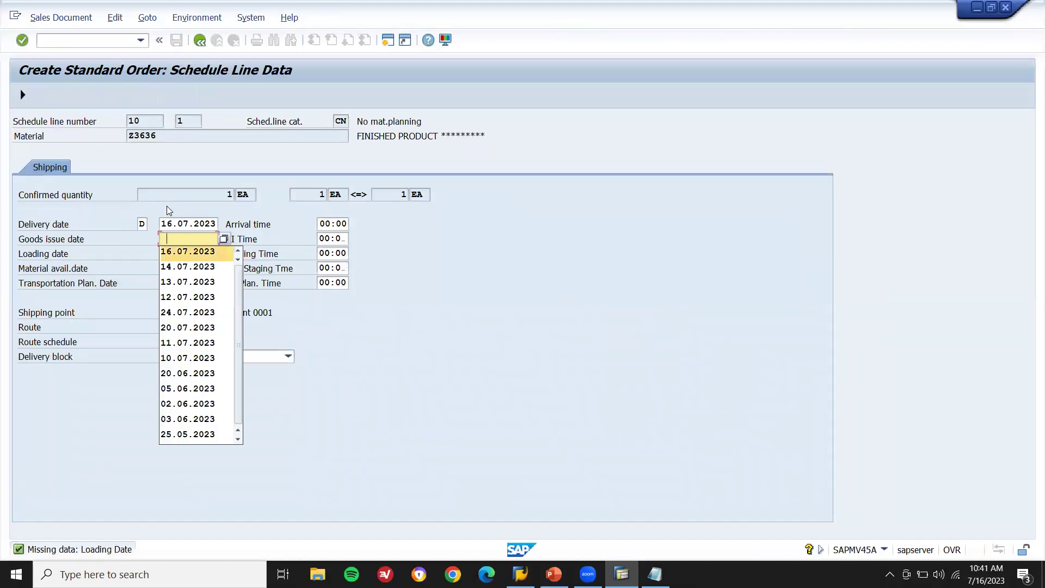
{"action": "key", "text": "Down"}
{"action": "key", "text": "Return"}
{"action": "key", "text": "Tab"}
{"action": "type", "text": "1"}
{"action": "key", "text": "Down"}
{"action": "key", "text": "Return"}
Step: Set the schedule line's material availability and transportation planning dates to 16.07.2023 and confirm the entries
{"action": "key", "text": "Tab"}
{"action": "type", "text": "1"}
{"action": "key", "text": "Down"}
{"action": "key", "text": "Return"}
{"action": "key", "text": "Tab"}
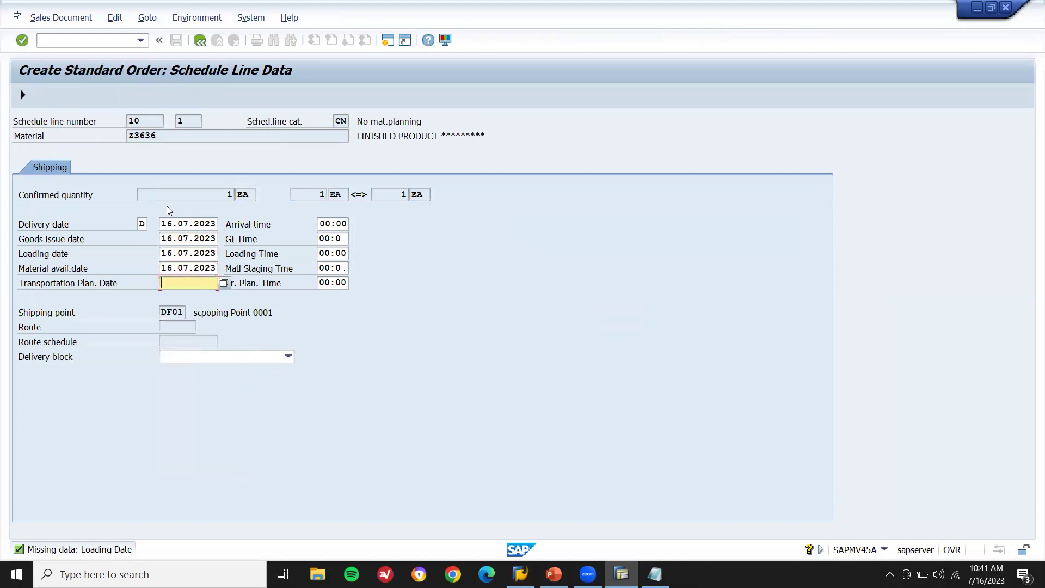
{"action": "type", "text": "1"}
{"action": "key", "text": "Down"}
{"action": "key", "text": "Return"}
{"action": "key", "text": "Return"}
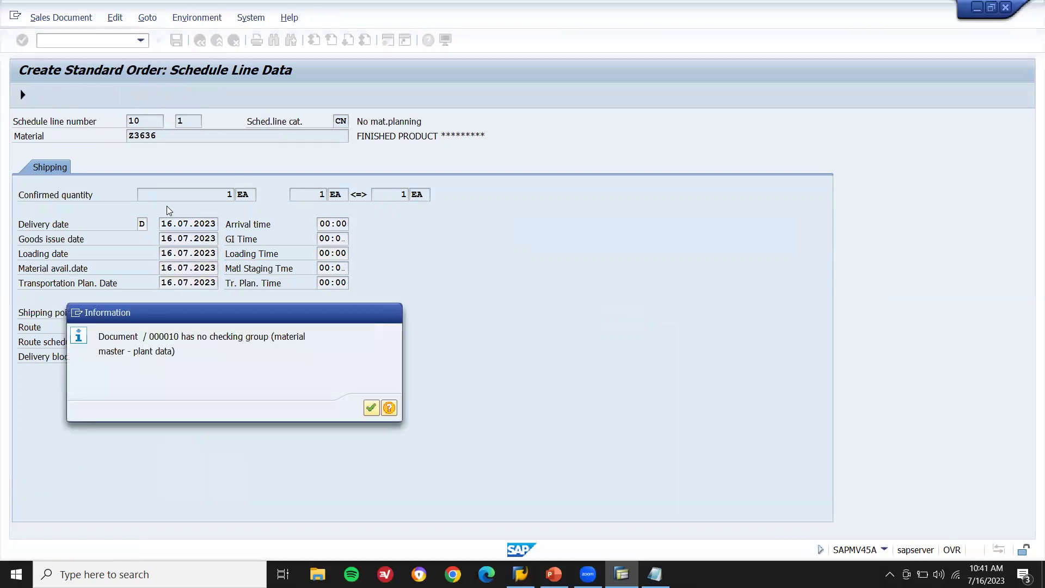
{"action": "key", "text": "Return"}
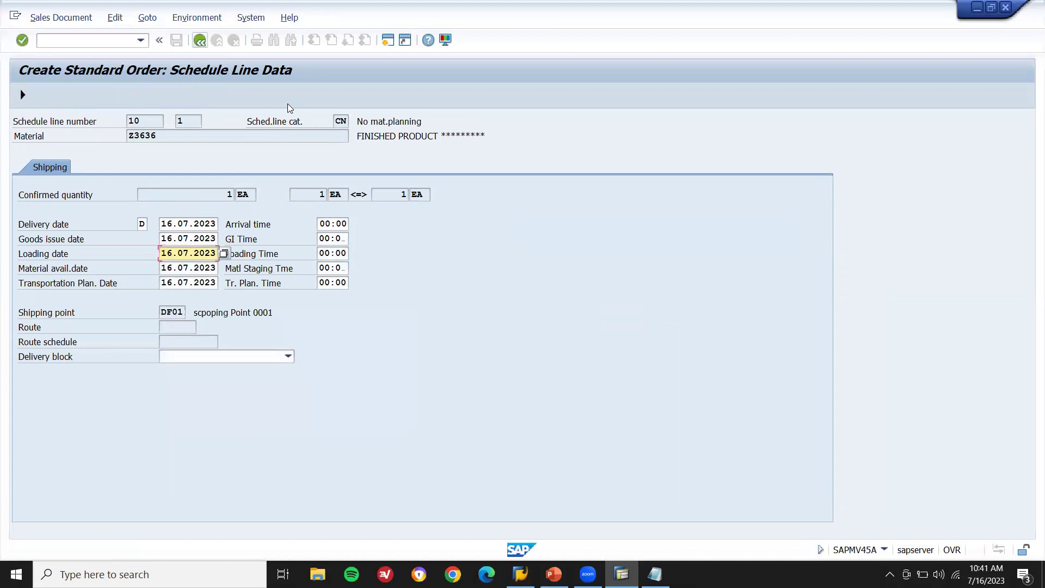
Step: Return from the schedule line data to the item data and save the standard order
{"action": "key", "text": "Return"}
{"action": "key", "text": "F3"}
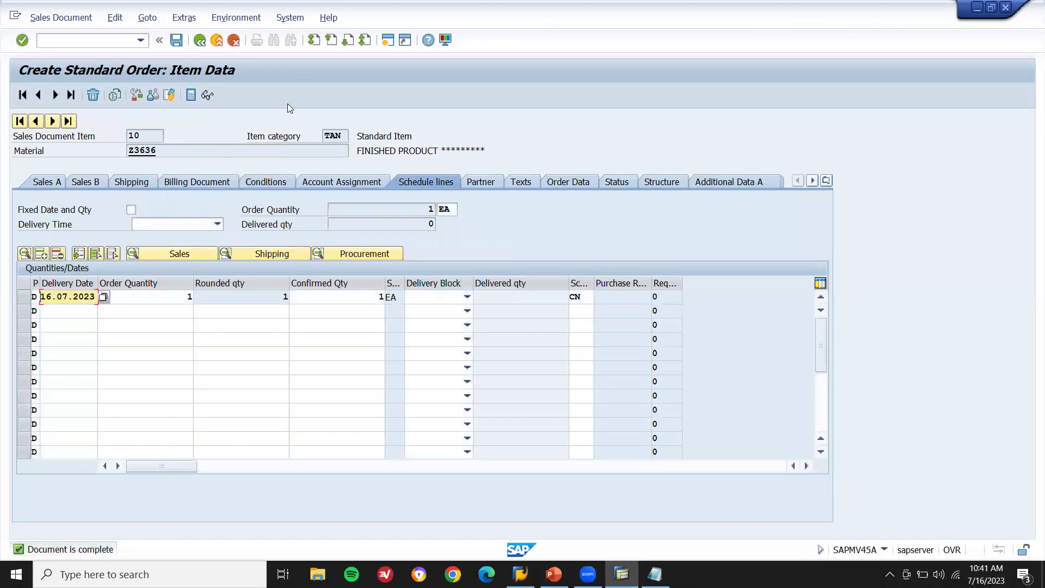
{"action": "left_click", "coordinate": [177, 39]}
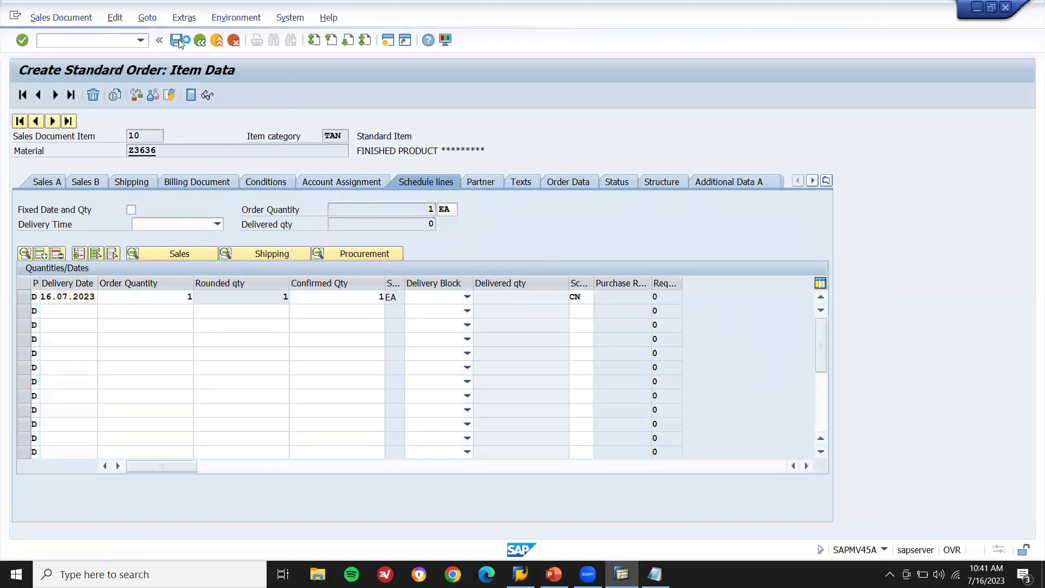
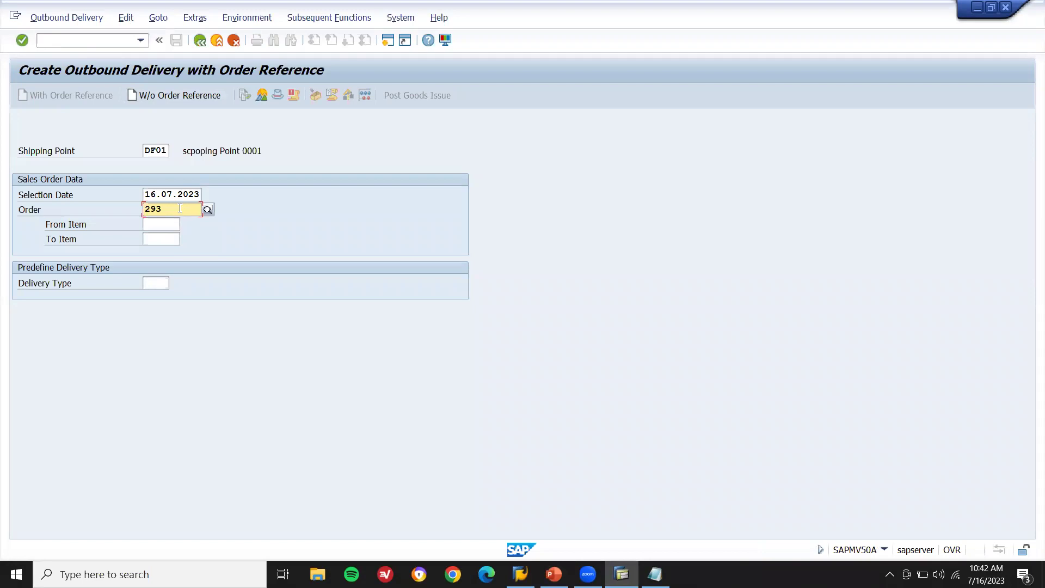
Step: Create the outbound delivery with reference to the sales order at shipping point DF01 and save it
{"action": "key", "text": "Return"}
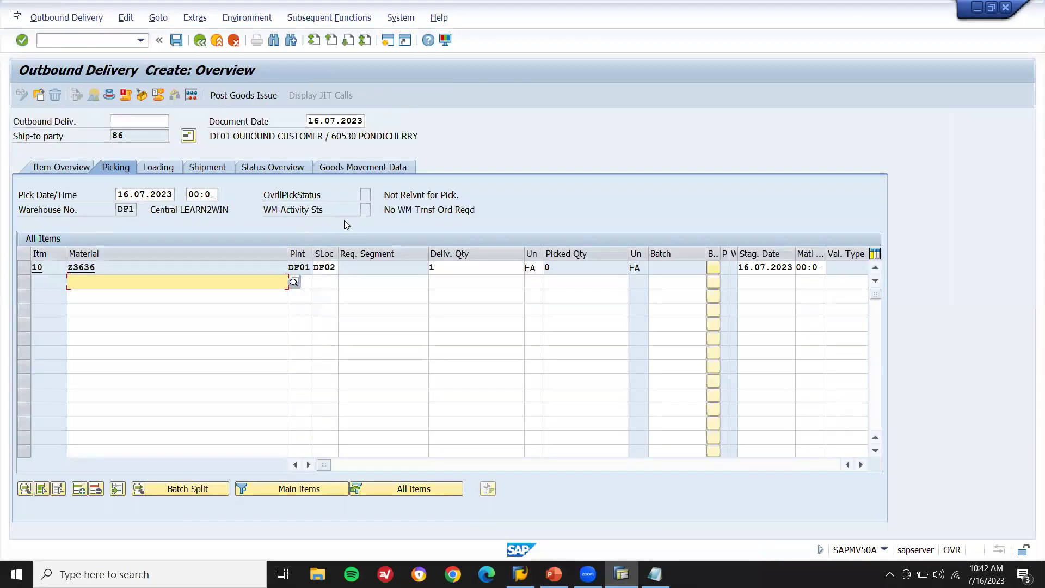
{"action": "left_click", "coordinate": [560, 267]}
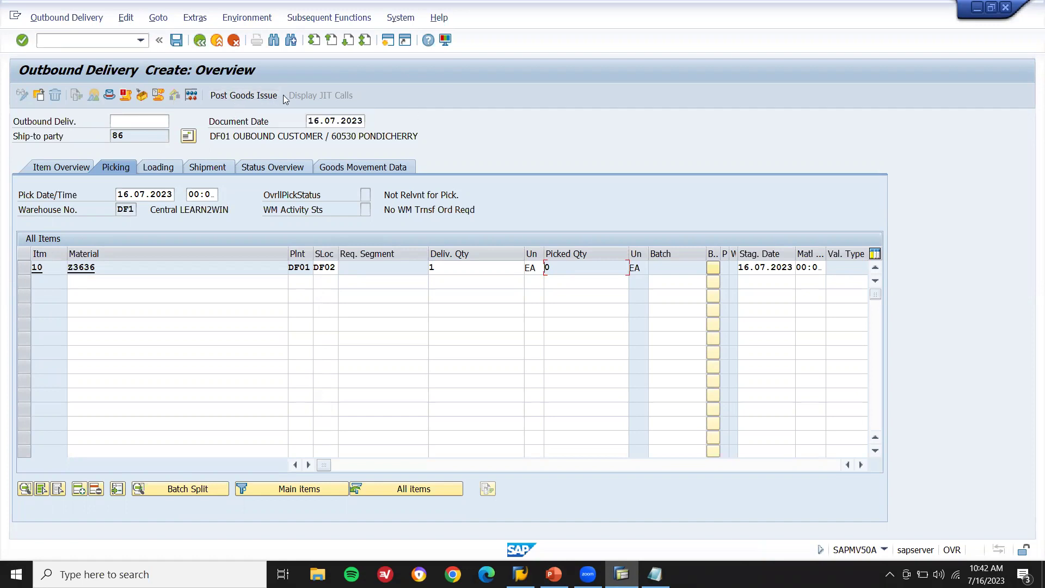
{"action": "left_click", "coordinate": [176, 41]}
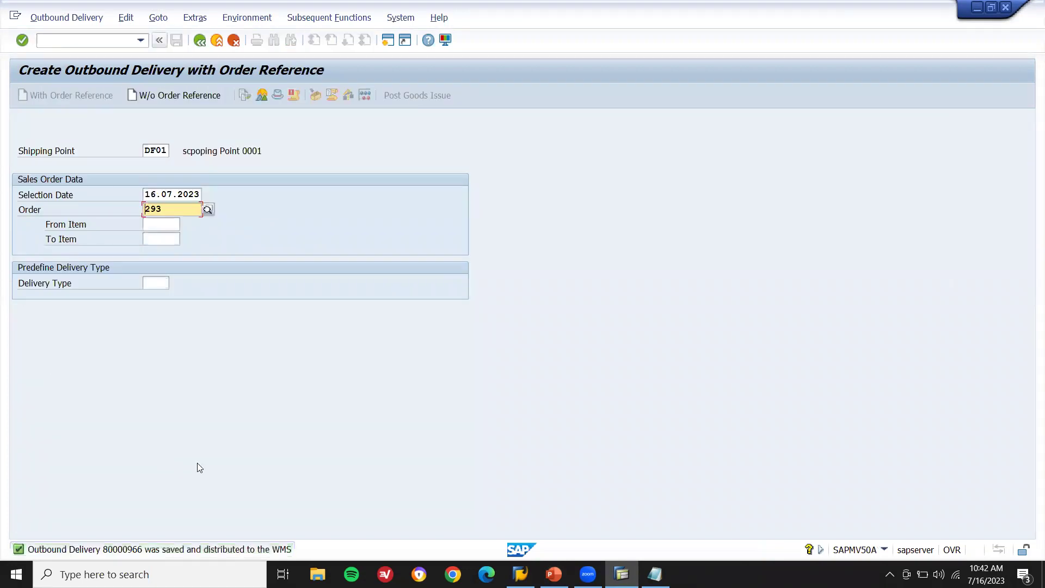
Step: Open the details of the delivery's save message, copy the outbound delivery number and close the details
{"action": "double_click", "coordinate": [110, 549]}
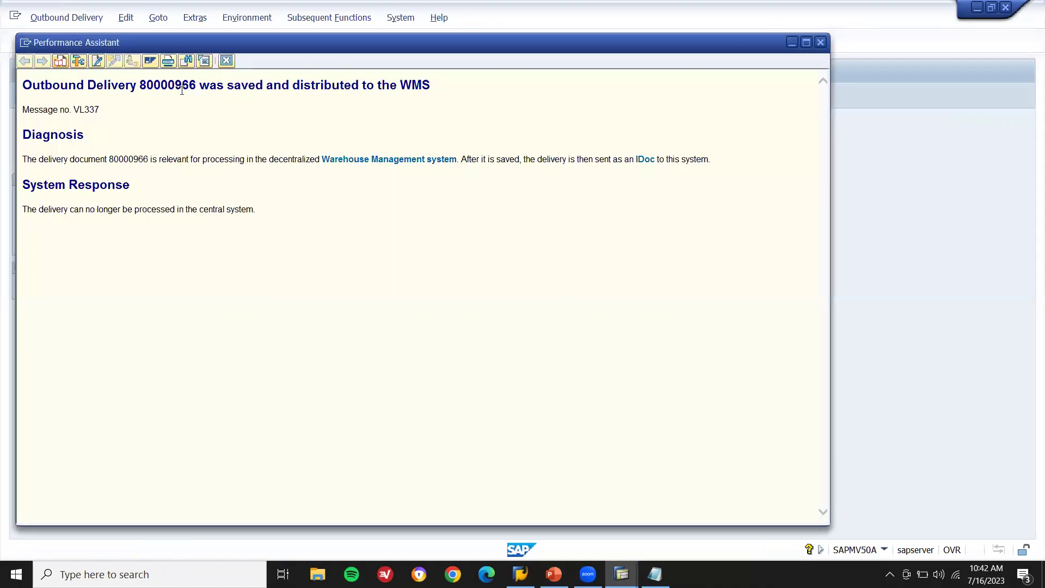
{"action": "double_click", "coordinate": [181, 86]}
{"action": "key", "text": "ctrl+c"}
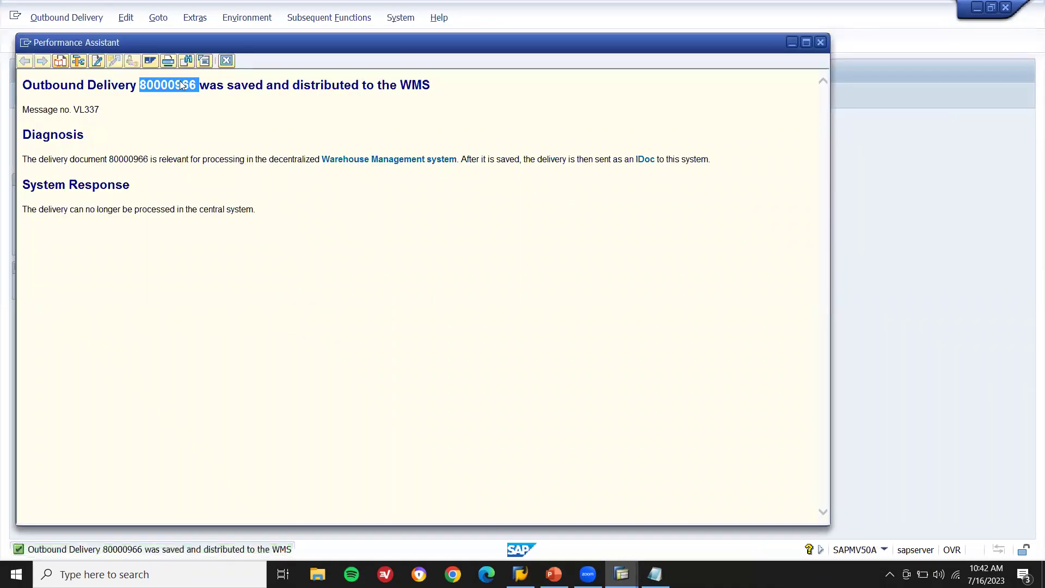
{"action": "left_click", "coordinate": [226, 60]}
Step: Switch to Notepad and add a new OBD line with the copied outbound delivery number below the IBD entry
{"action": "key", "text": "alt+Tab"}
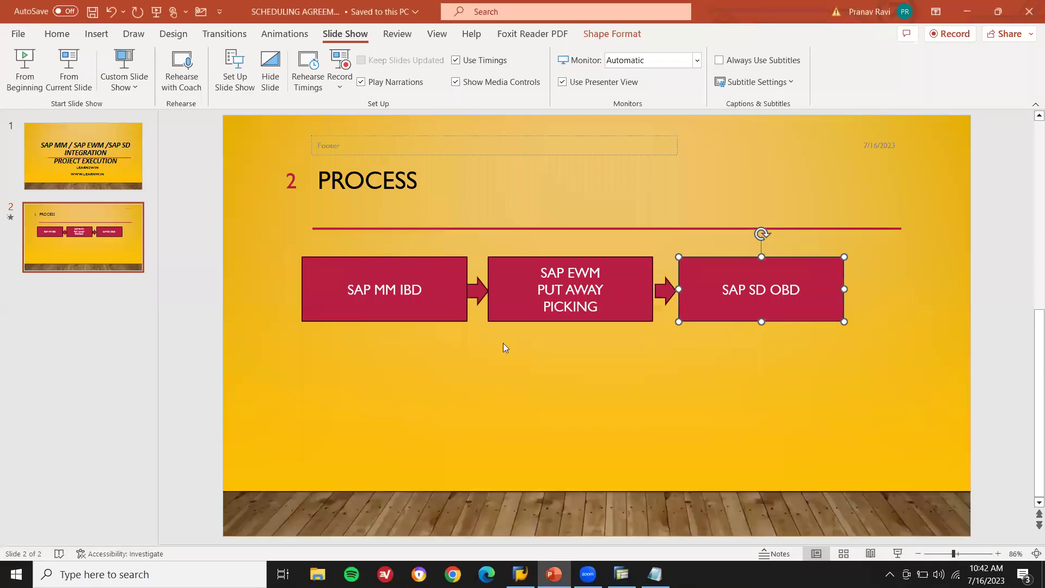
{"action": "key", "text": "alt+Tab"}
{"action": "key", "text": "Return"}
{"action": "type", "text": "OBD"}
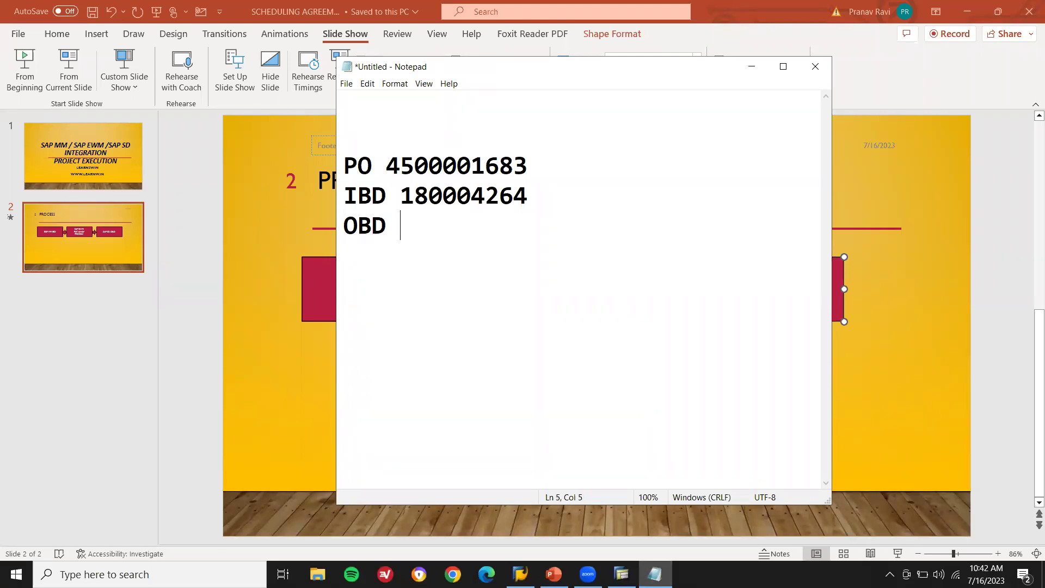
{"action": "key", "text": "ctrl+v"}
{"action": "key", "text": "alt+Tab"}
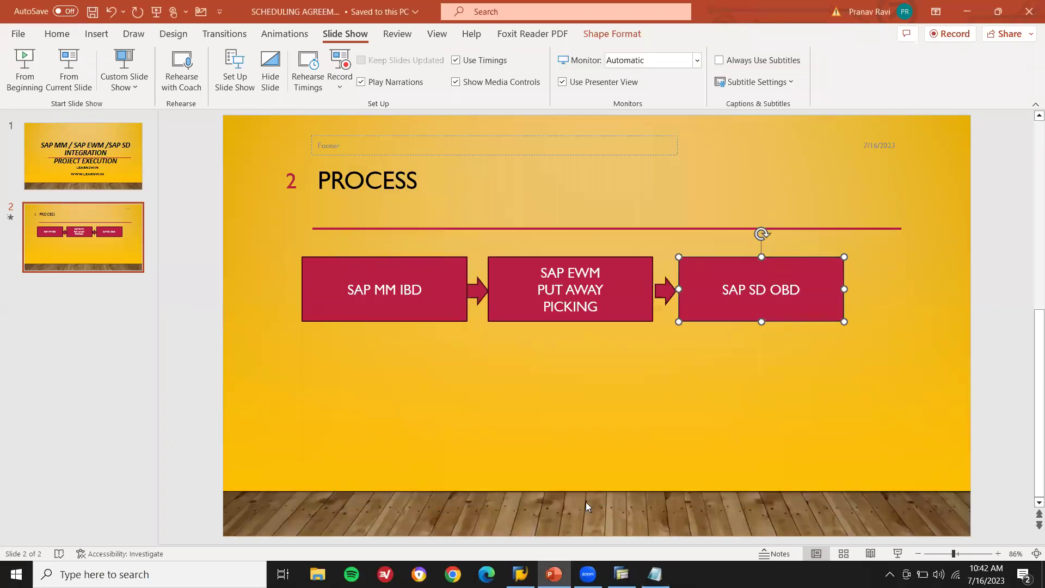
Step: Switch back to SAP, leave the delivery creation screen and start transaction /SCWM/PRDO to maintain outbound delivery orders
{"action": "key", "text": "alt+Tab"}
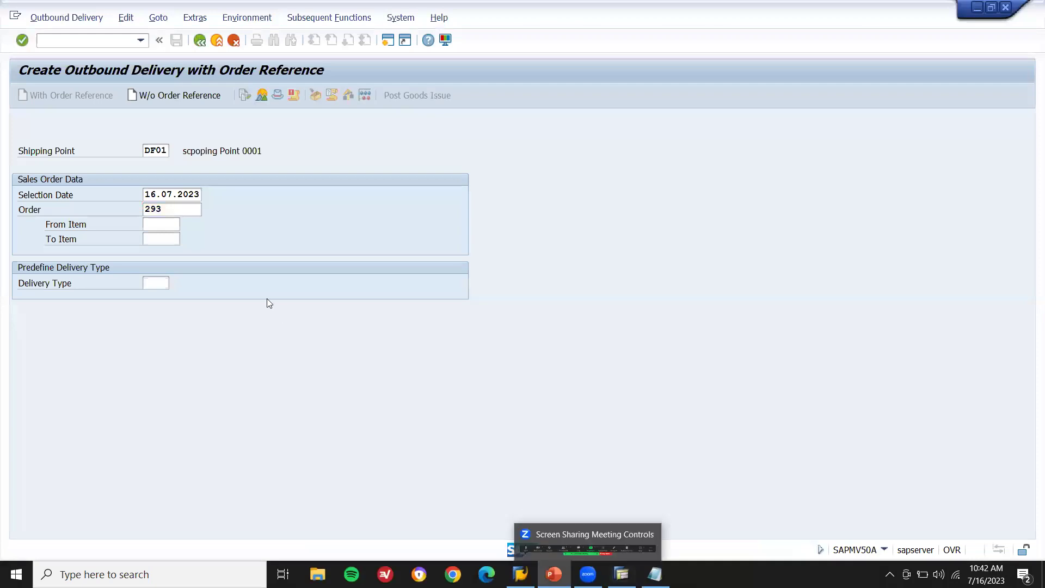
{"action": "key", "text": "F3"}
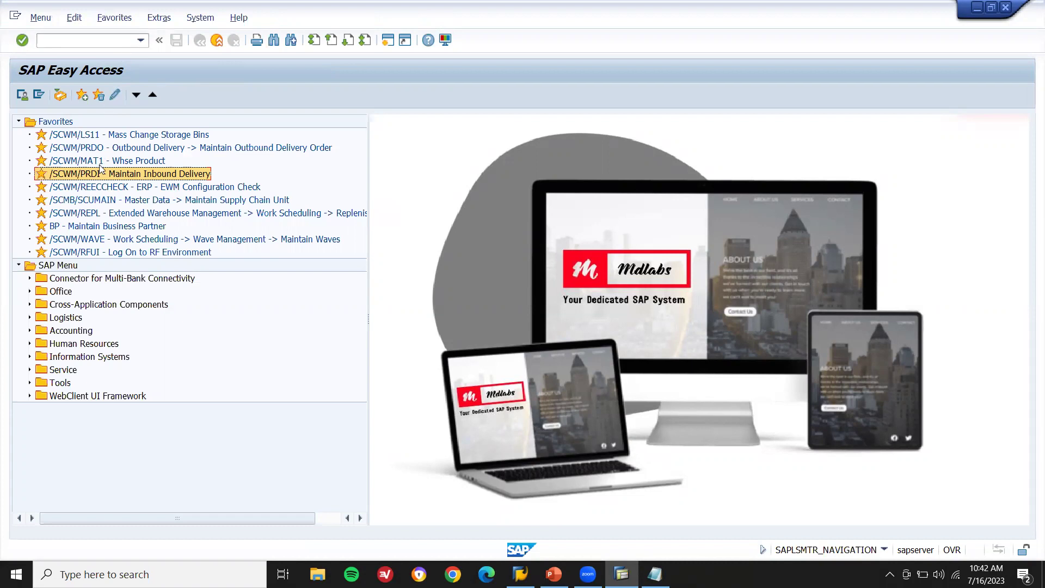
{"action": "left_click", "coordinate": [121, 148]}
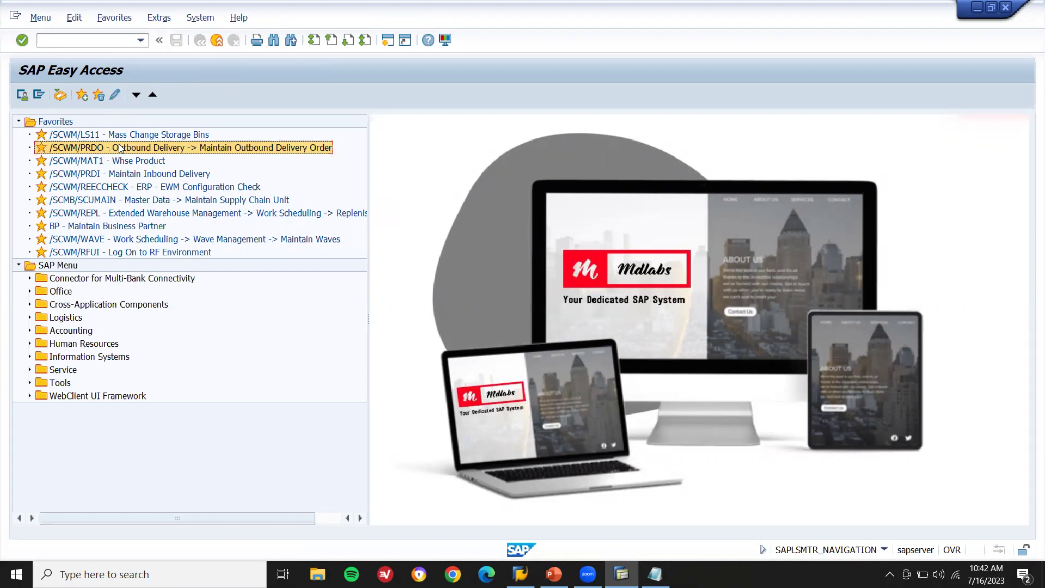
{"action": "left_click", "coordinate": [92, 39]}
{"action": "type", "text": "/N/"}
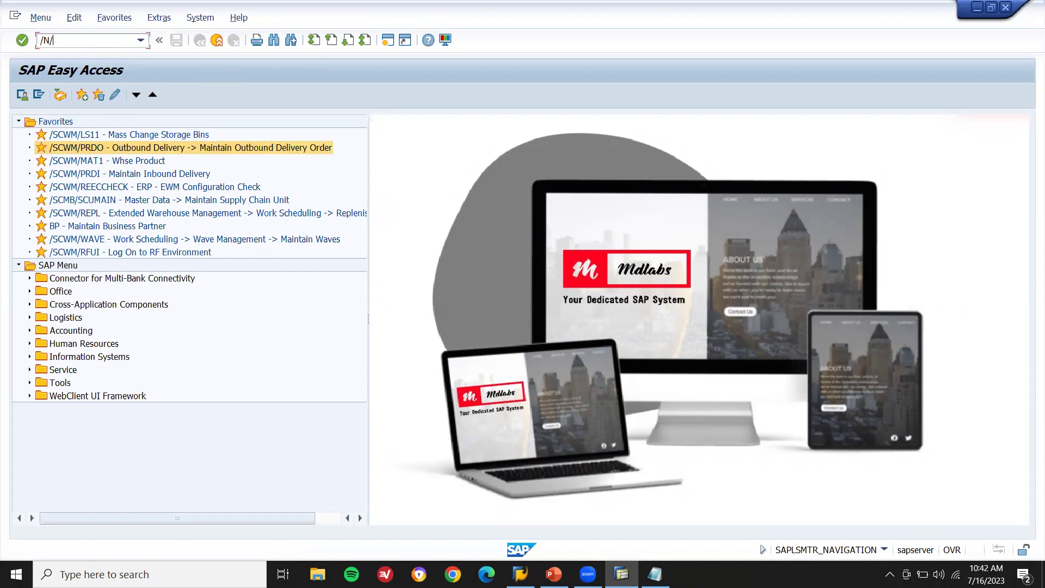
{"action": "type", "text": "SCWM/PRDO"}
{"action": "key", "text": "Return"}
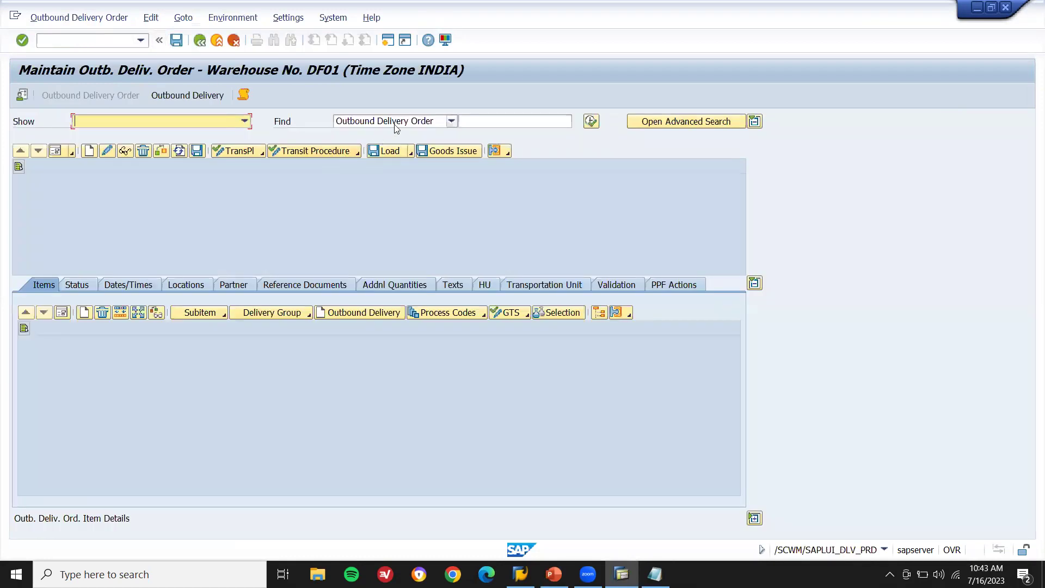
Step: Find the outbound delivery order using the copied delivery number
{"action": "left_click", "coordinate": [473, 120]}
{"action": "key", "text": "ctrl+v"}
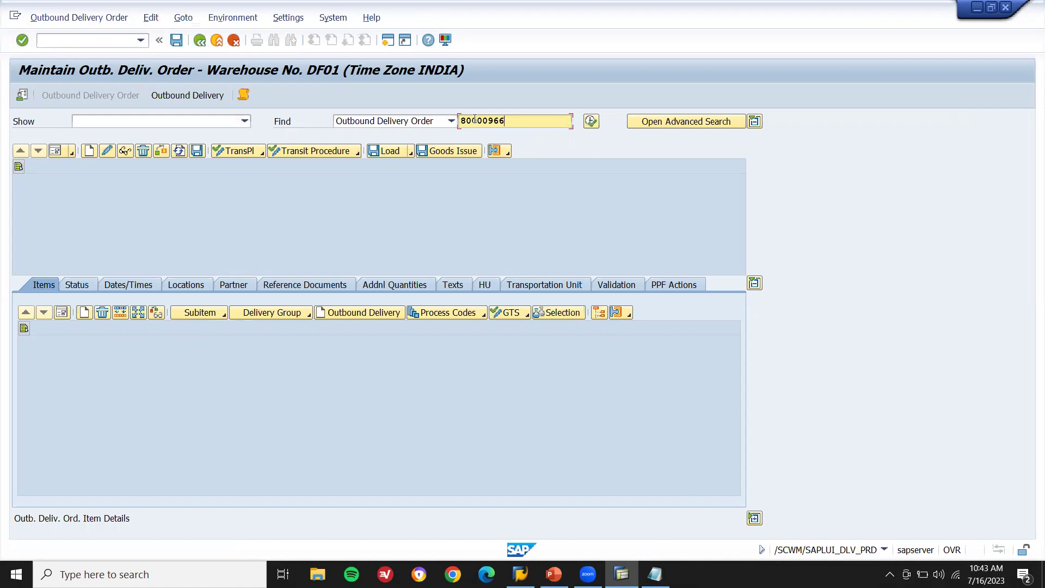
{"action": "left_click", "coordinate": [591, 122]}
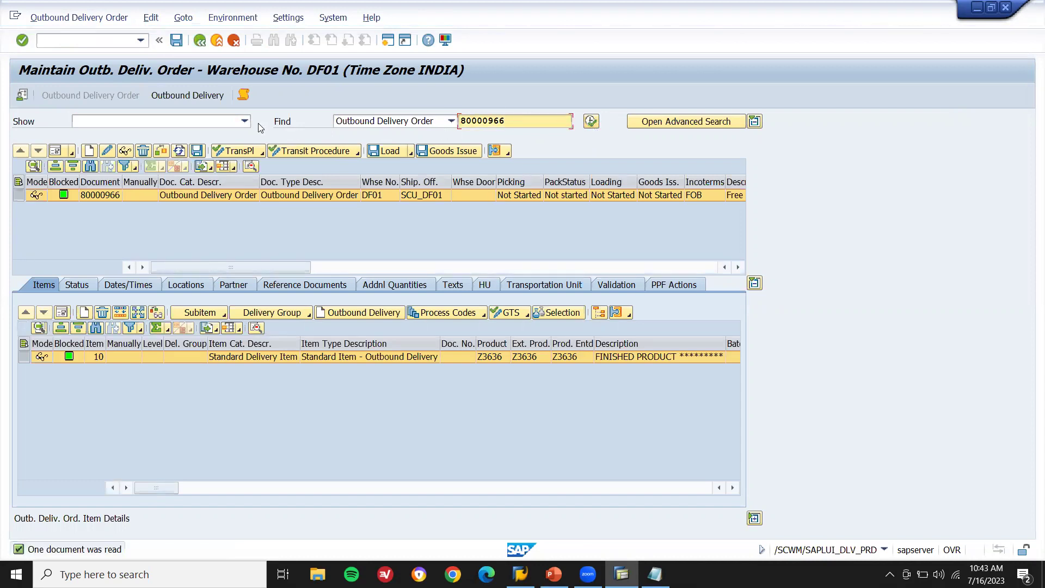
Step: Open the follow-on warehouse task creation for the outbound delivery order and generate its stock removal task
{"action": "left_click", "coordinate": [95, 22]}
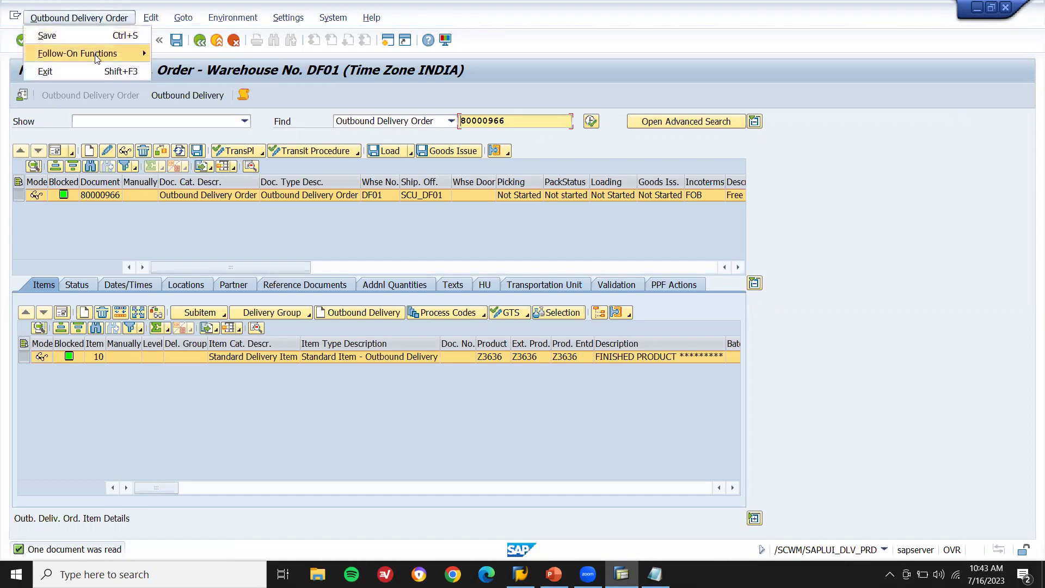
{"action": "mouse_move", "coordinate": [96, 57]}
{"action": "left_click", "coordinate": [170, 55]}
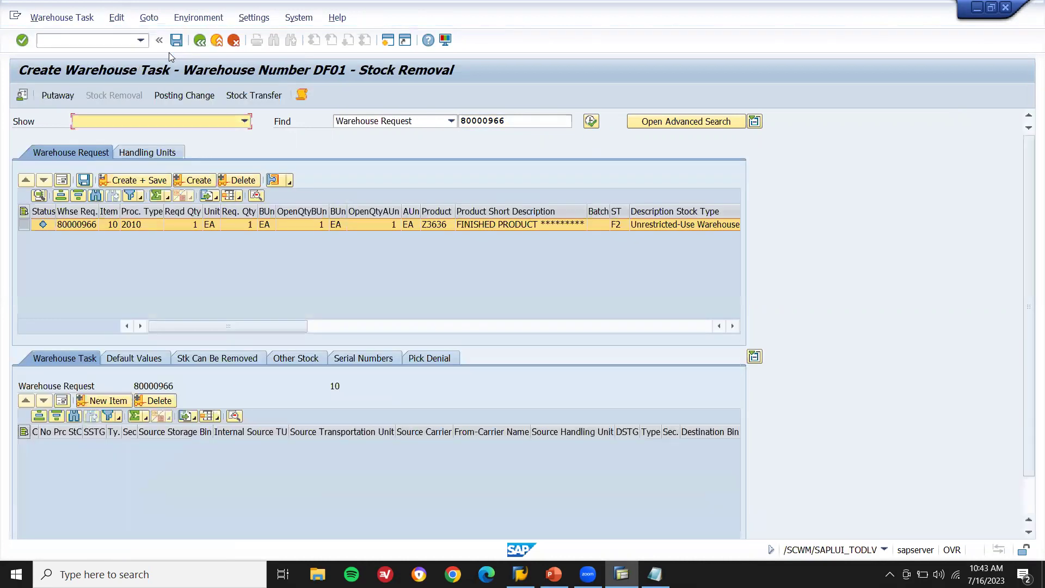
{"action": "left_click", "coordinate": [193, 180]}
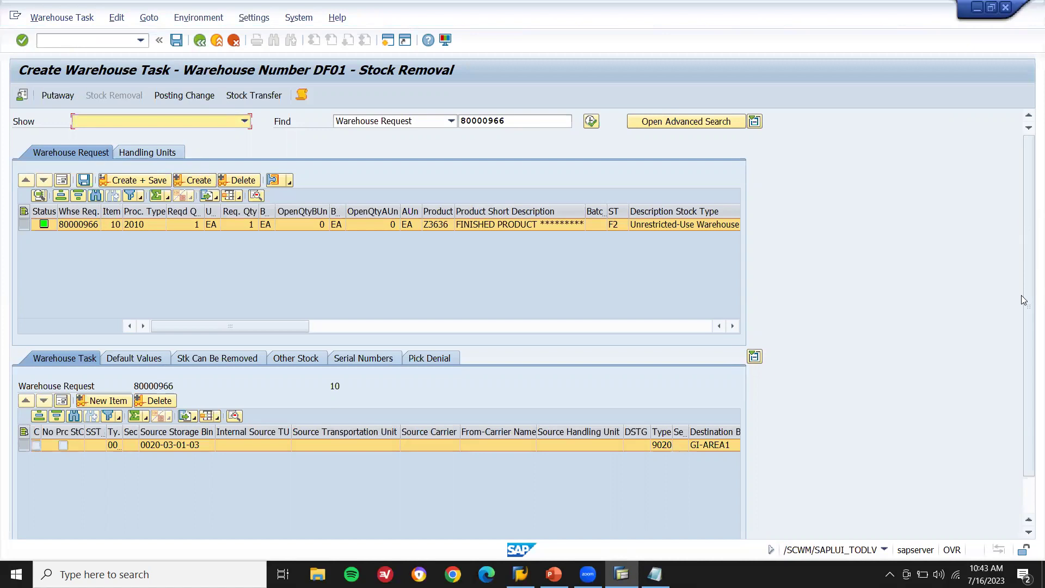
Step: Check the proposed source storage bin of the stock removal task, then create and save the warehouse task
{"action": "scroll", "coordinate": [1021, 353], "scroll_direction": "down", "scroll_amount": 2}
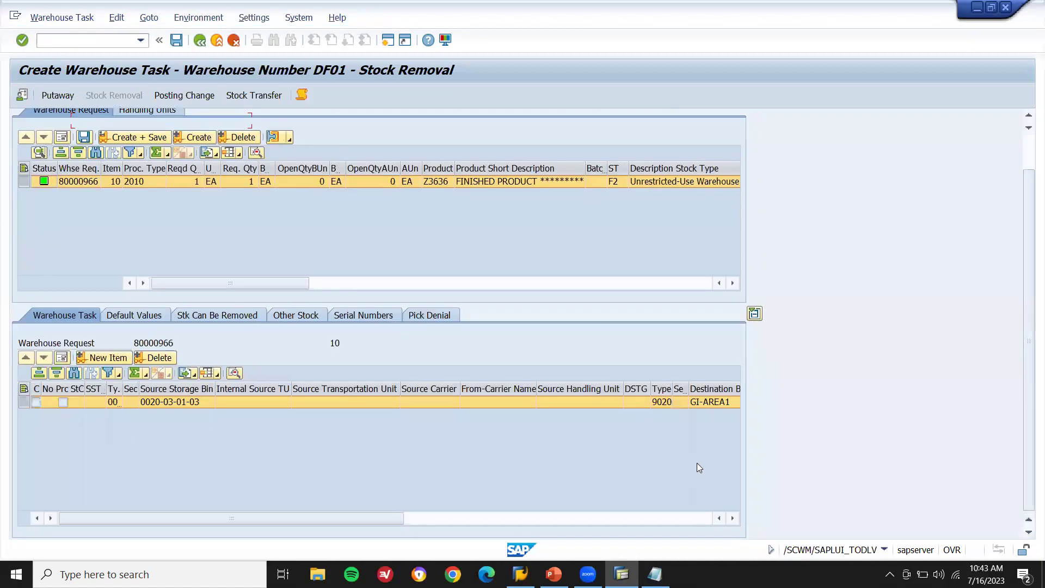
{"action": "left_click", "coordinate": [149, 401]}
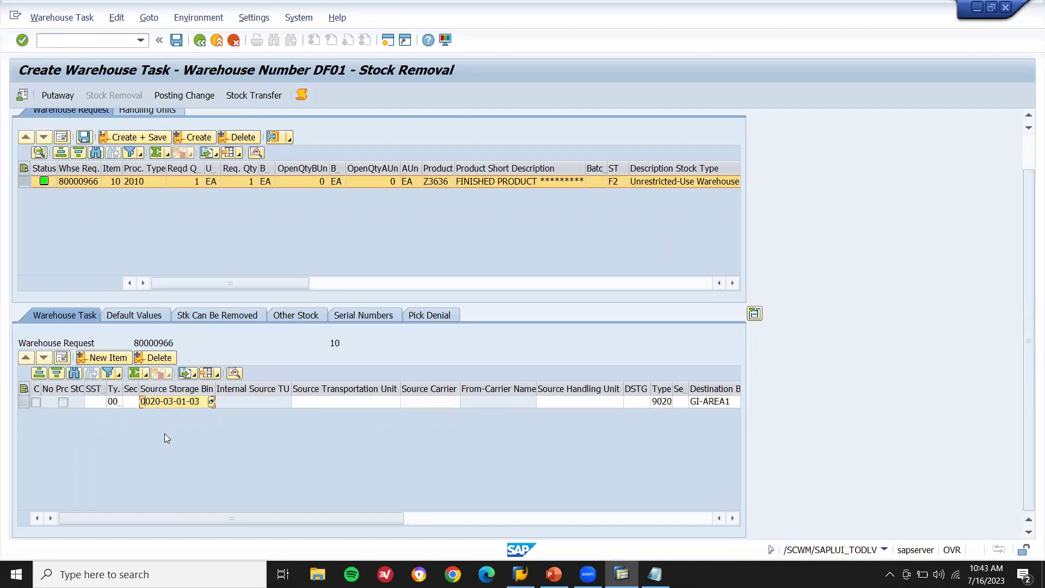
{"action": "key", "text": "shift+End"}
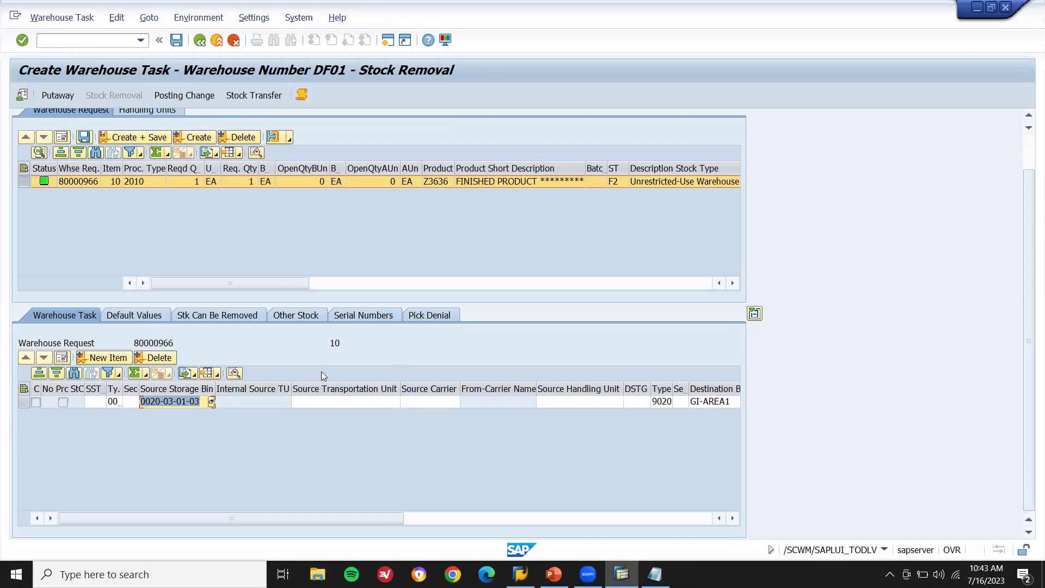
{"action": "left_click", "coordinate": [332, 401]}
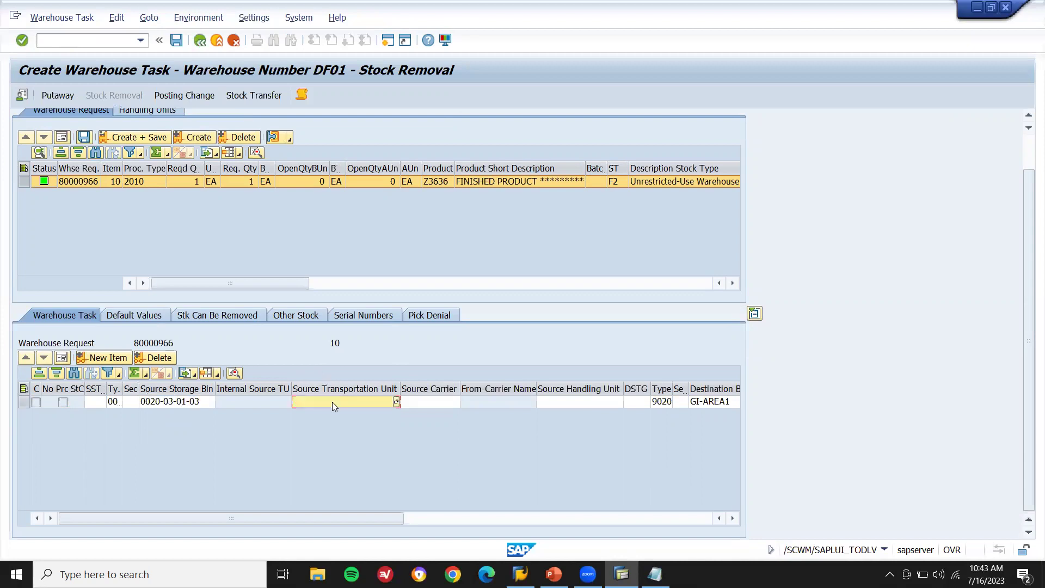
{"action": "left_click", "coordinate": [136, 138]}
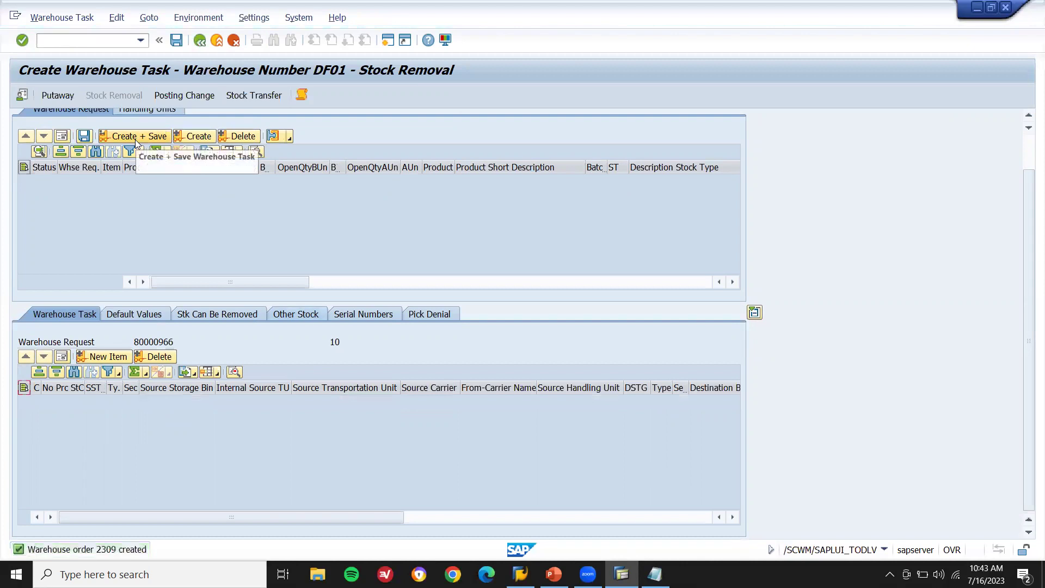
Step: Open the warehouse task confirmation and examine the columns of the open product task and its warehouse order
{"action": "left_click", "coordinate": [53, 19]}
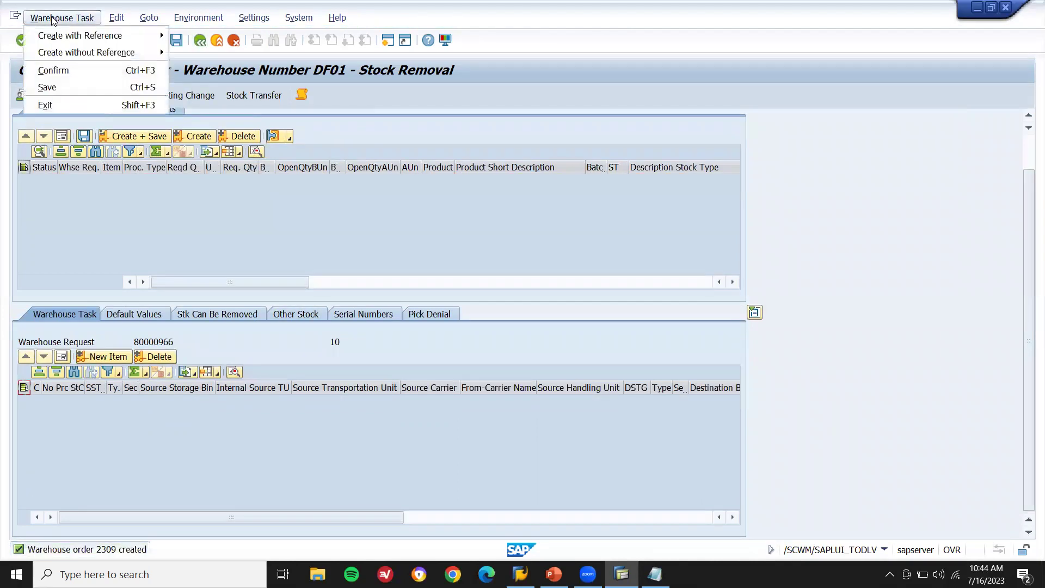
{"action": "left_click", "coordinate": [65, 74]}
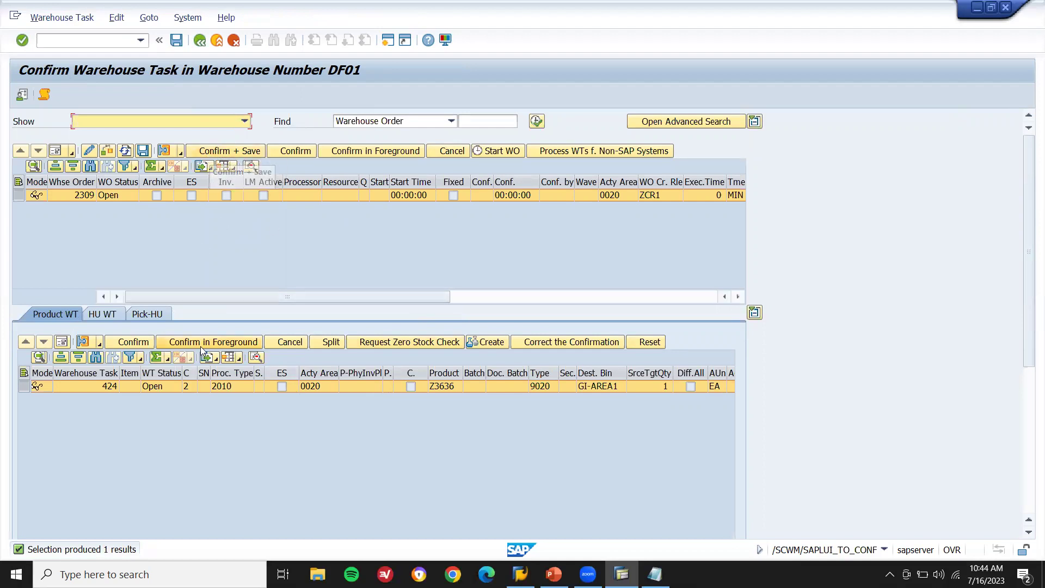
{"action": "left_click", "coordinate": [158, 388]}
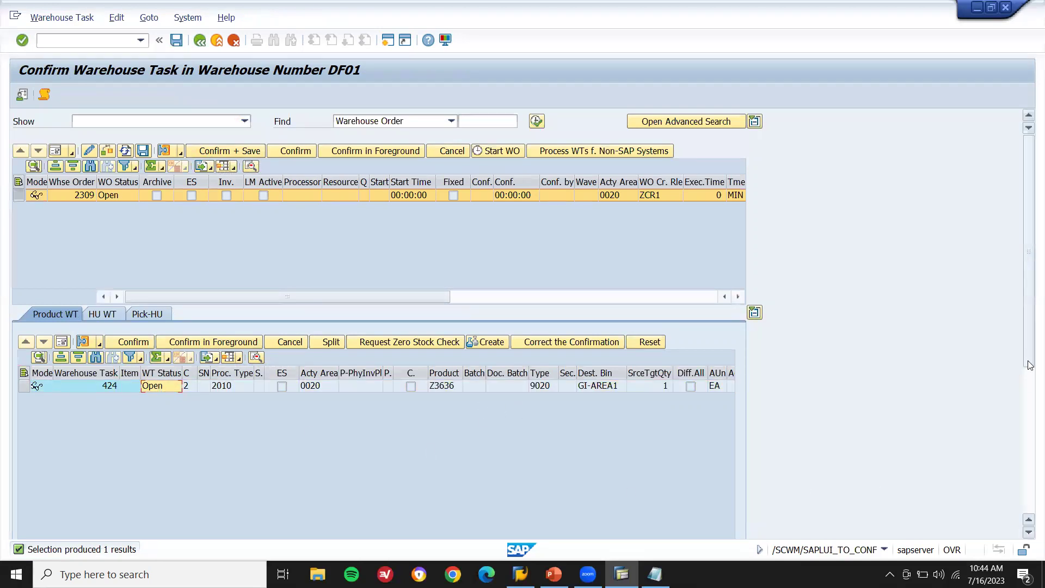
{"action": "left_click", "coordinate": [1030, 380]}
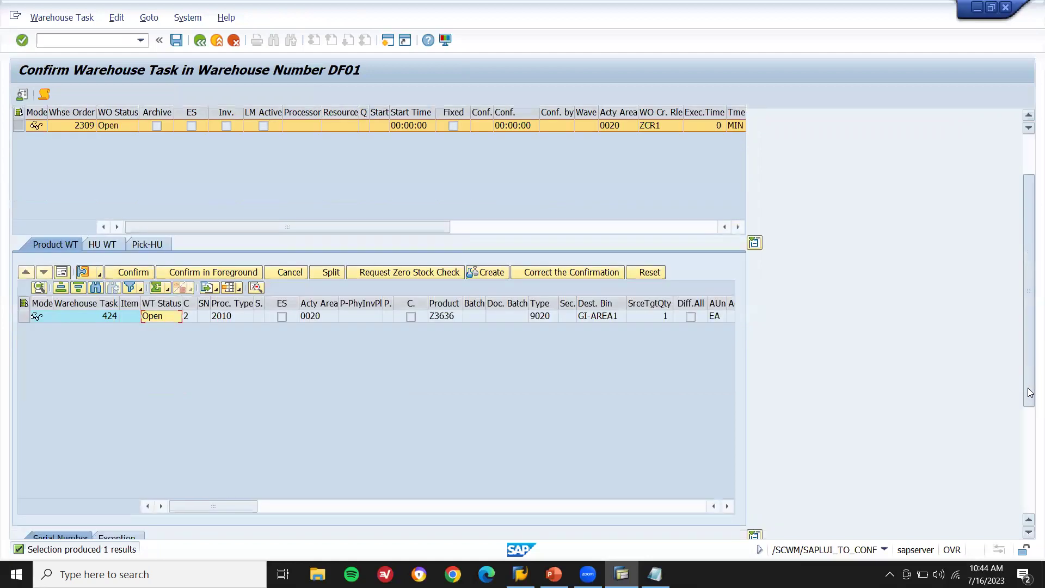
{"action": "left_click", "coordinate": [728, 504]}
{"action": "left_click_drag", "start_coordinate": [729, 504], "coordinate": [729, 503]}
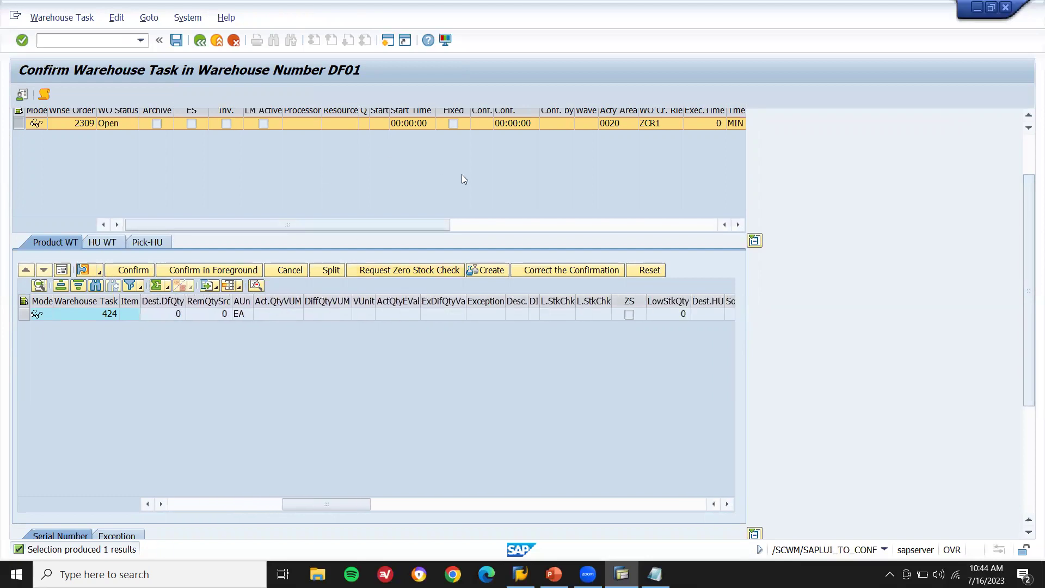
{"action": "left_click_drag", "start_coordinate": [739, 224], "coordinate": [741, 222]}
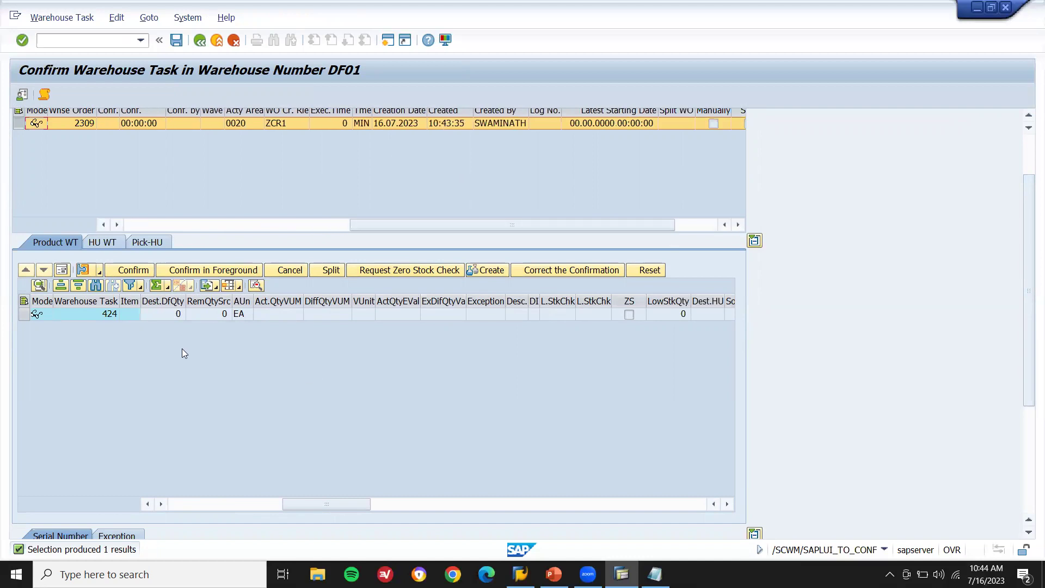
Step: Show the product warehouse task in form view and highlight its source bin for checking
{"action": "left_click", "coordinate": [23, 315]}
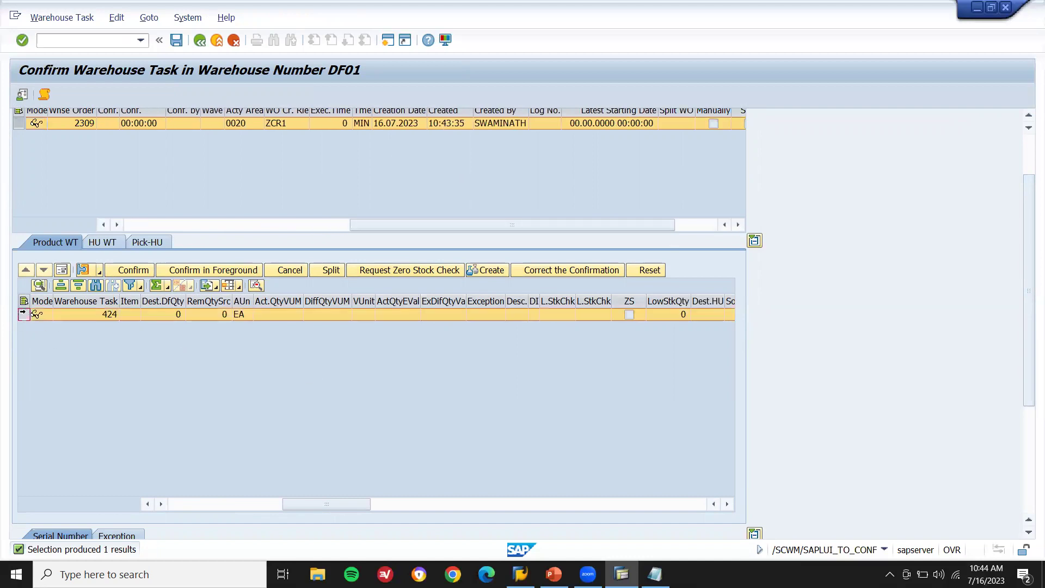
{"action": "left_click", "coordinate": [62, 270]}
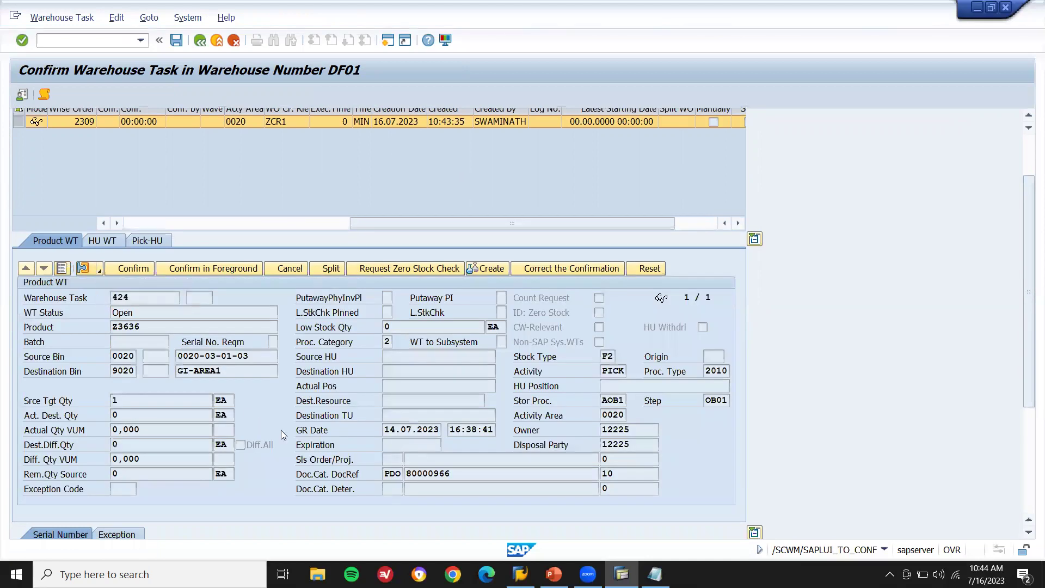
{"action": "left_click_drag", "start_coordinate": [252, 355], "coordinate": [175, 357]}
{"action": "left_click", "coordinate": [175, 357]}
{"action": "key", "text": "shift+Right"}
{"action": "key", "text": "shift+Right"}
{"action": "key", "text": "shift+Right"}
{"action": "key", "text": "shift+Right"}
{"action": "key", "text": "shift+Right"}
{"action": "key", "text": "shift+Right"}
{"action": "key", "text": "shift+Right"}
{"action": "key", "text": "shift+Right"}
{"action": "key", "text": "shift+Right"}
{"action": "key", "text": "shift+Right"}
{"action": "key", "text": "shift+Right"}
{"action": "key", "text": "shift+Right"}
{"action": "key", "text": "shift+Right"}
{"action": "key", "text": "shift+Right"}
{"action": "key", "text": "shift+Right"}
{"action": "key", "text": "shift+Right"}
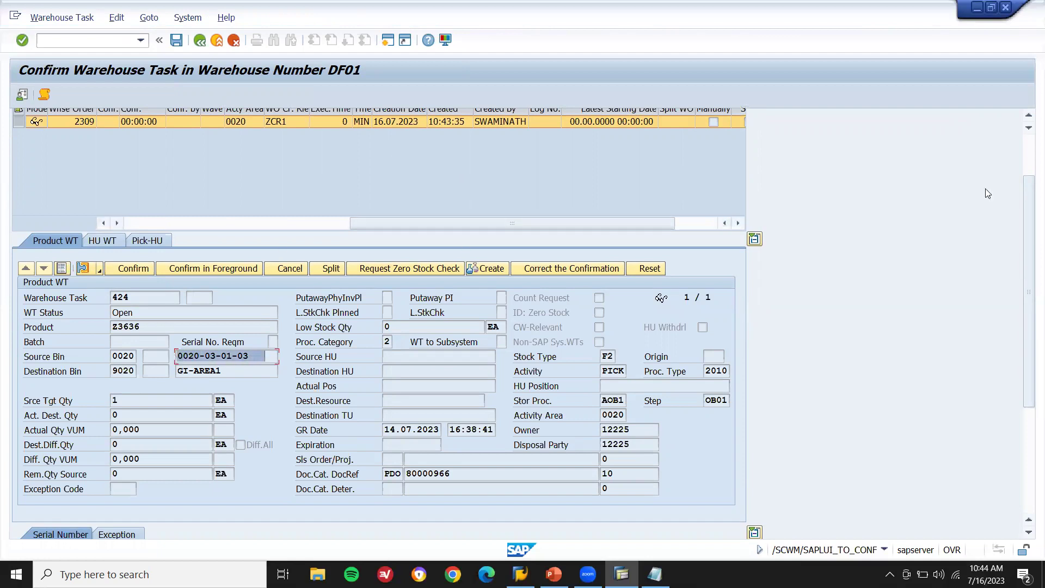
Step: Confirm and save the picking warehouse order, then return to the outbound delivery order
{"action": "scroll", "coordinate": [1028, 163], "scroll_direction": "up", "scroll_amount": 3}
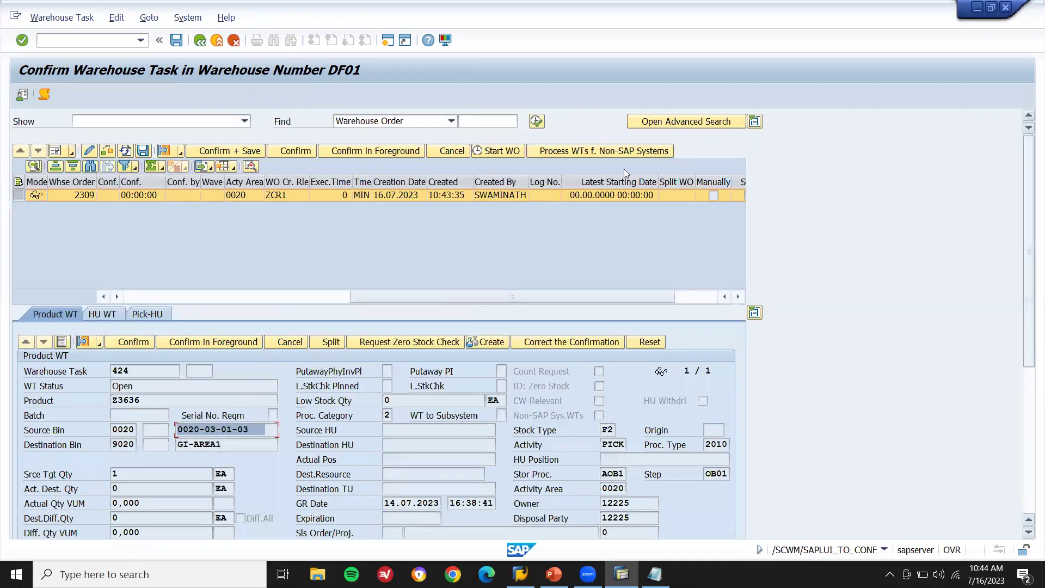
{"action": "left_click", "coordinate": [215, 152]}
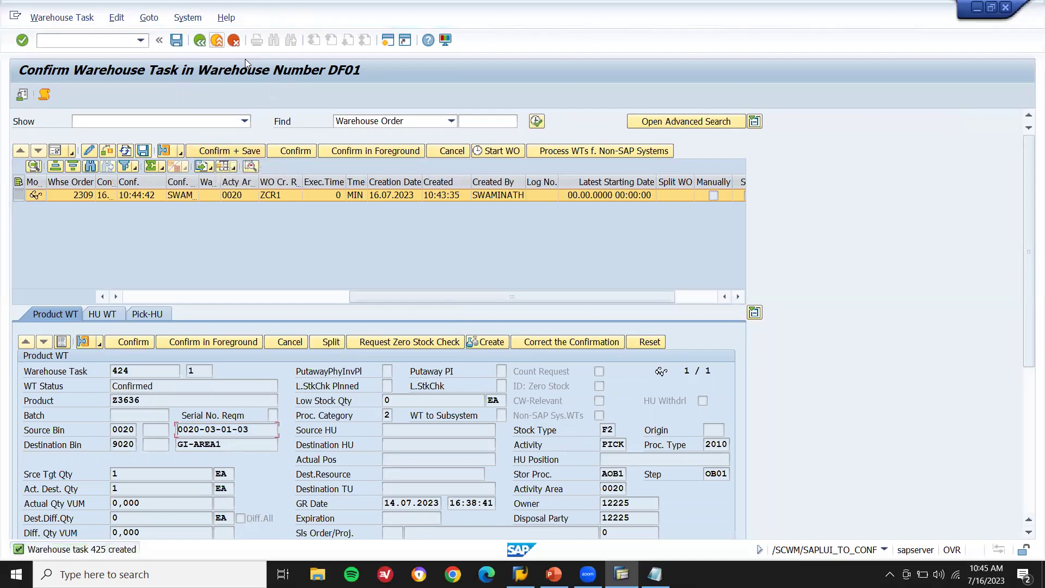
{"action": "key", "text": "F3"}
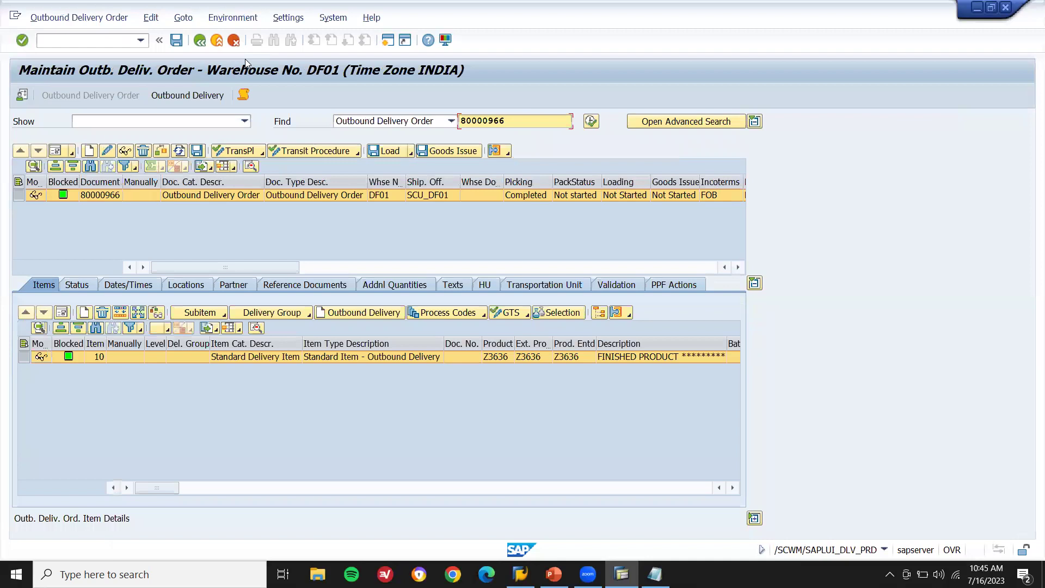
Step: Post loading and goods issue for the outbound delivery order, then return to the SAP Easy Access screen
{"action": "left_click", "coordinate": [393, 152]}
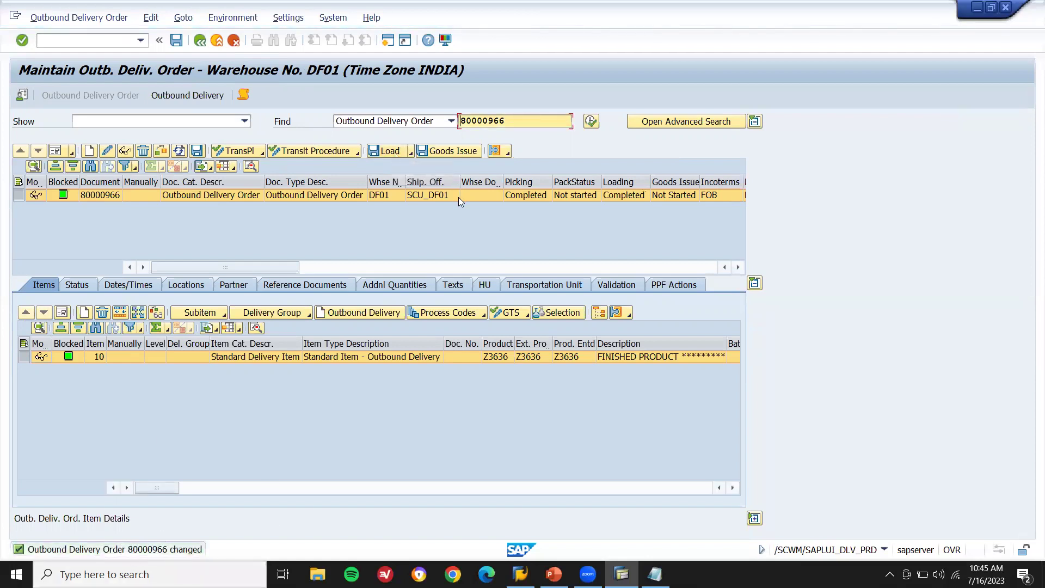
{"action": "left_click", "coordinate": [443, 153]}
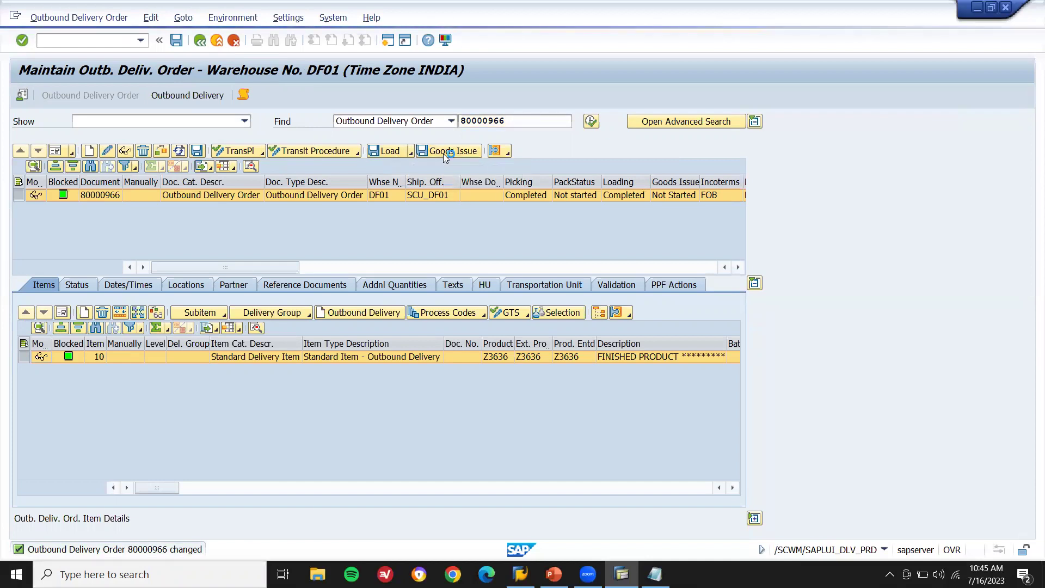
{"action": "left_click", "coordinate": [443, 154]}
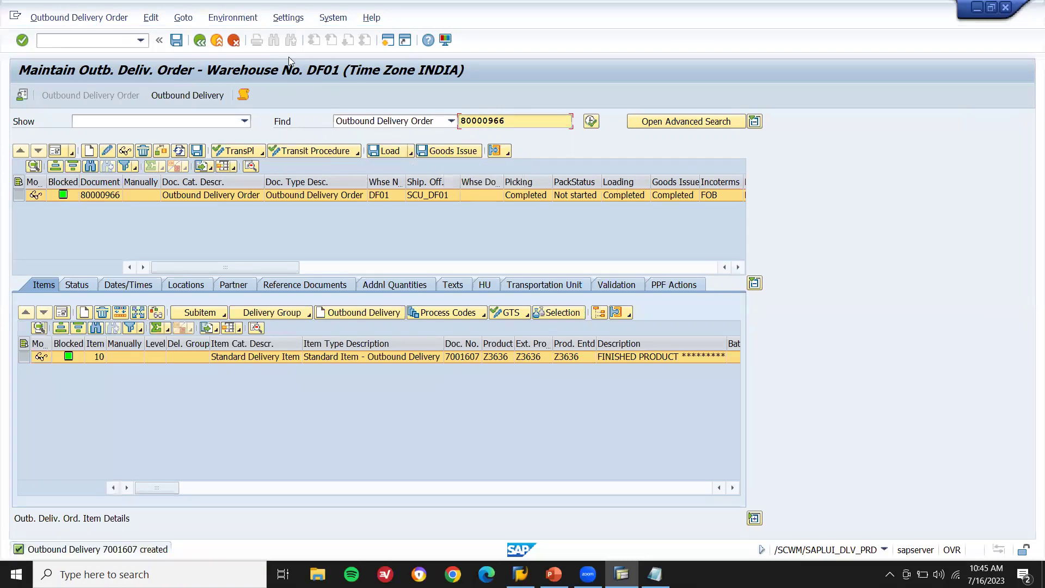
{"action": "key", "text": "shift+F3"}
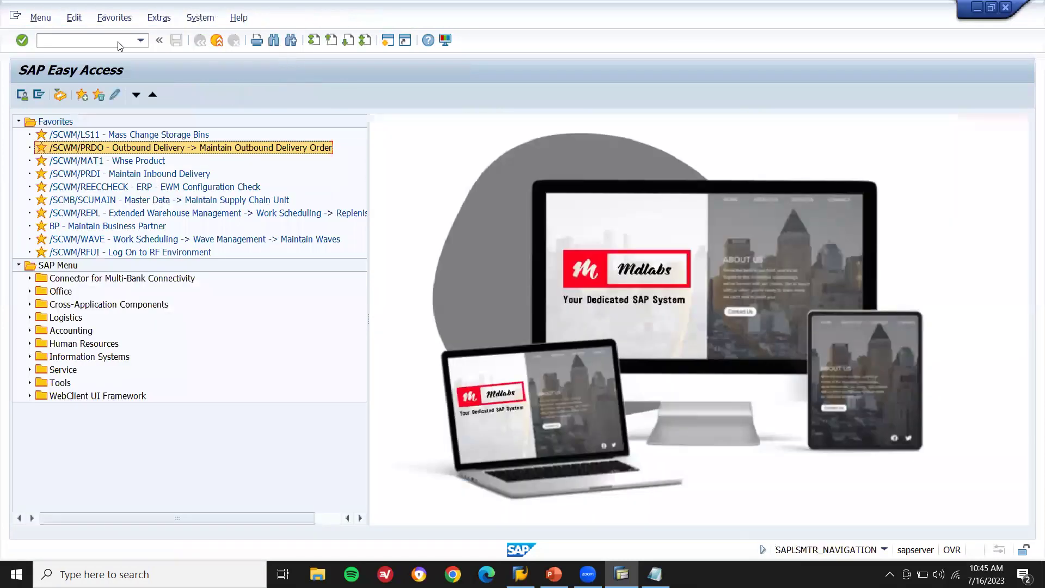
Step: Create and save a billing document for the proposed outbound delivery, then exit to the SAP Easy Access screen
{"action": "left_click", "coordinate": [113, 42]}
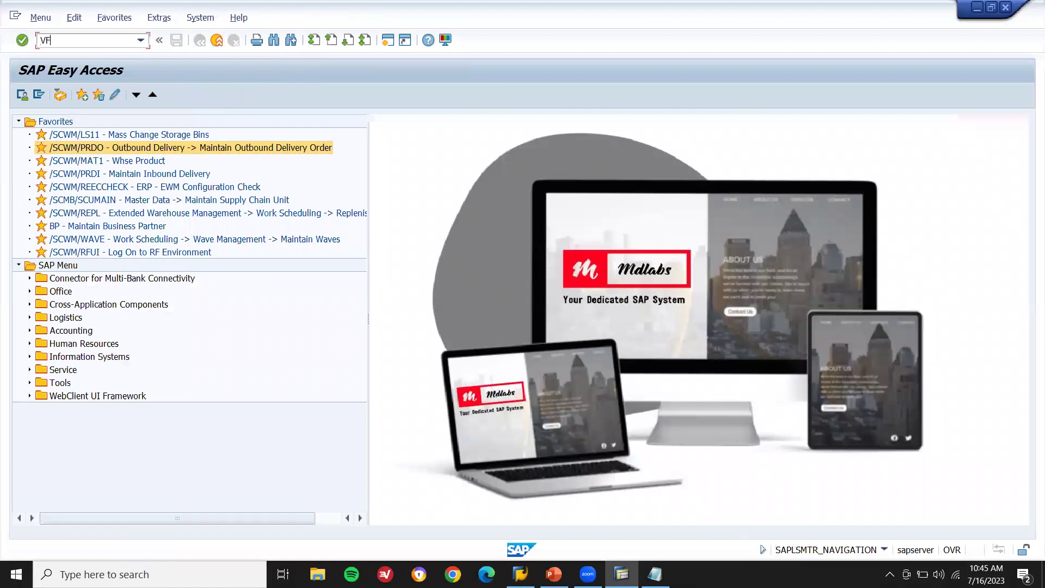
{"action": "key", "text": "Return"}
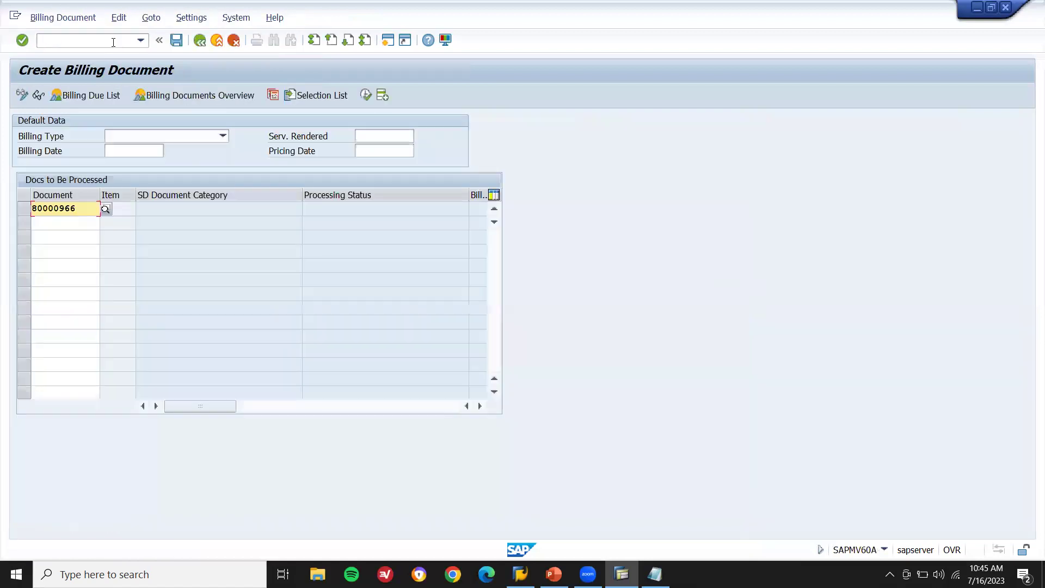
{"action": "key", "text": "Return"}
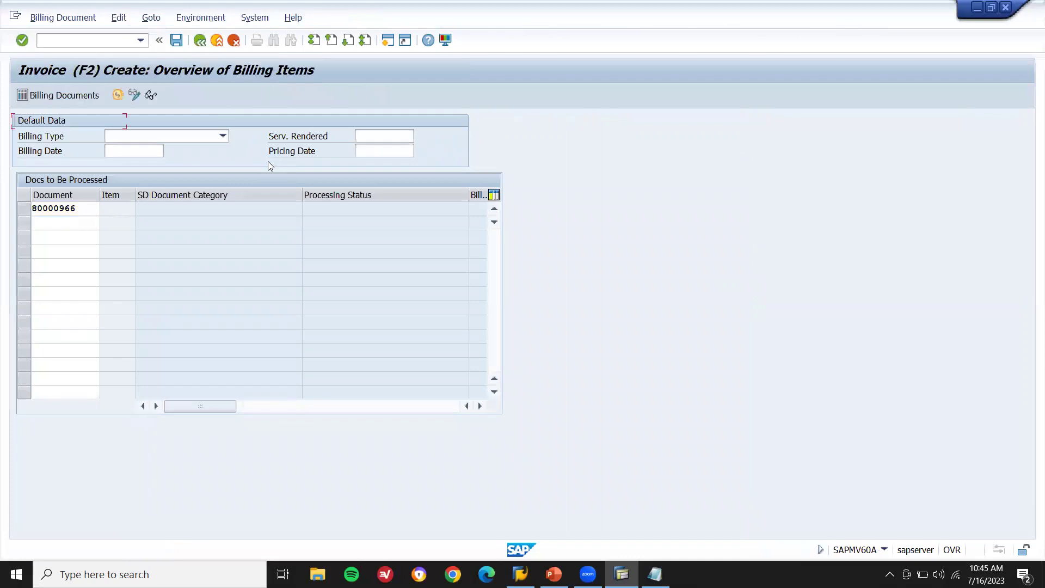
{"action": "left_click", "coordinate": [176, 44]}
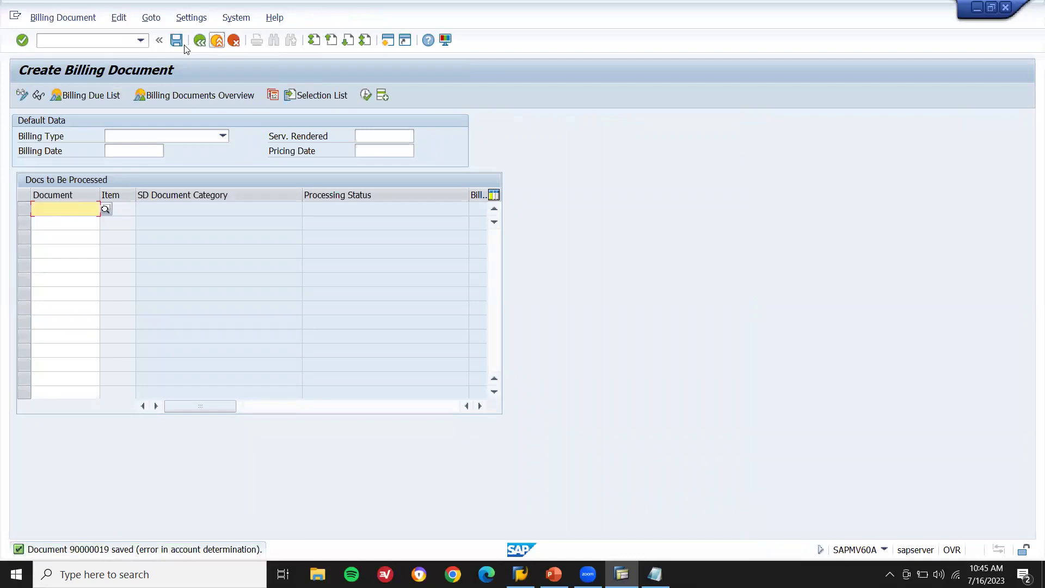
{"action": "left_click", "coordinate": [217, 40]}
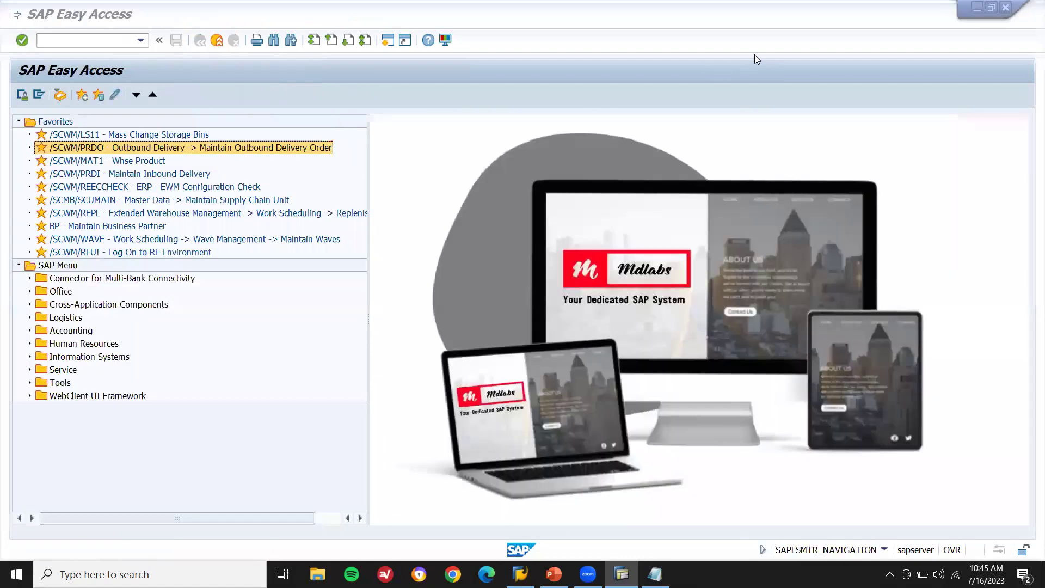